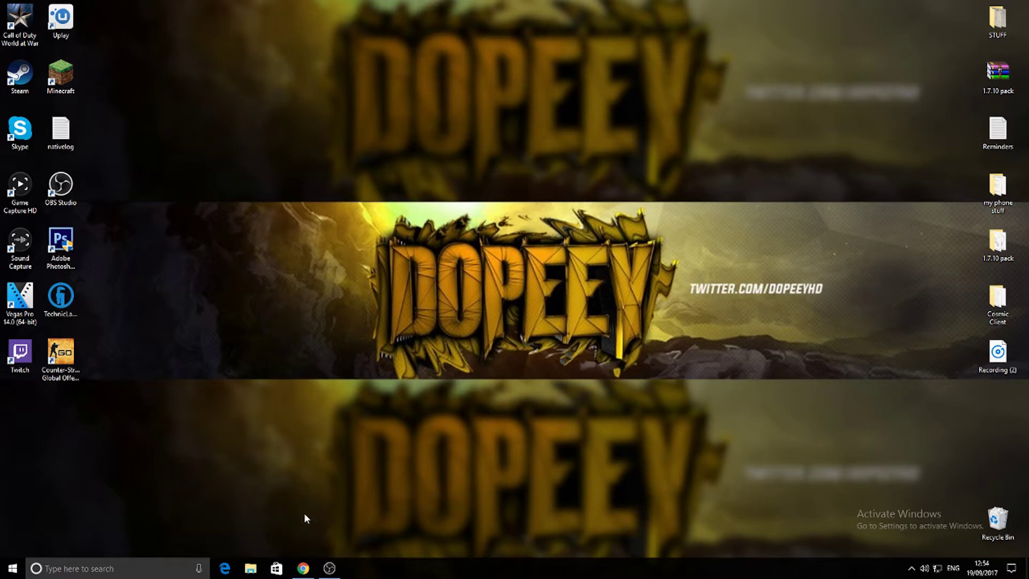
Download the Jigsaw 0.26 TEST installer for 1.8.8 from the Jigsaw site in Chrome, skipping the ad and keeping the flagged file.
{"action": "left_click", "coordinate": [304, 567]}
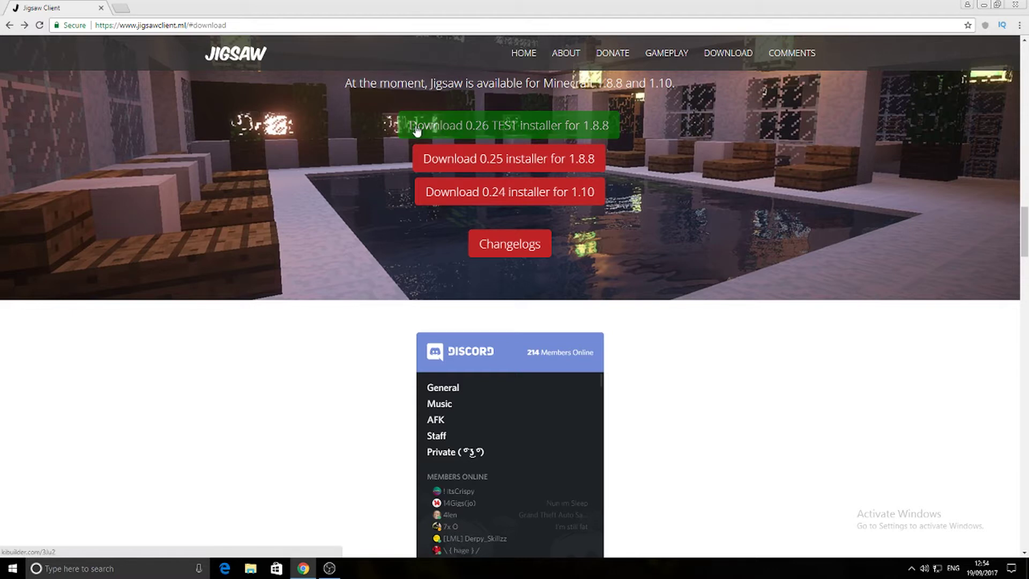
{"action": "left_click", "coordinate": [459, 124]}
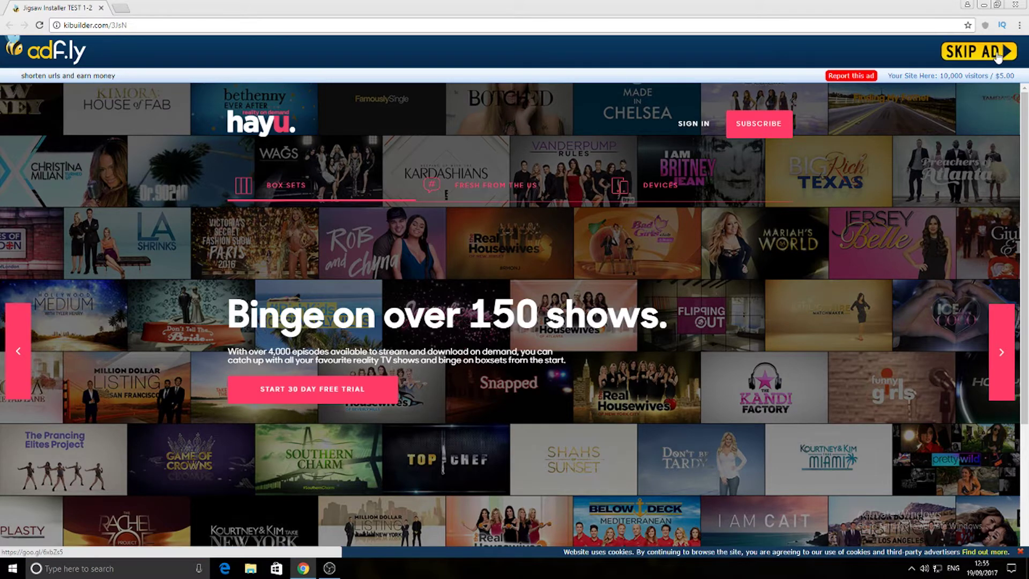
{"action": "left_click", "coordinate": [997, 55]}
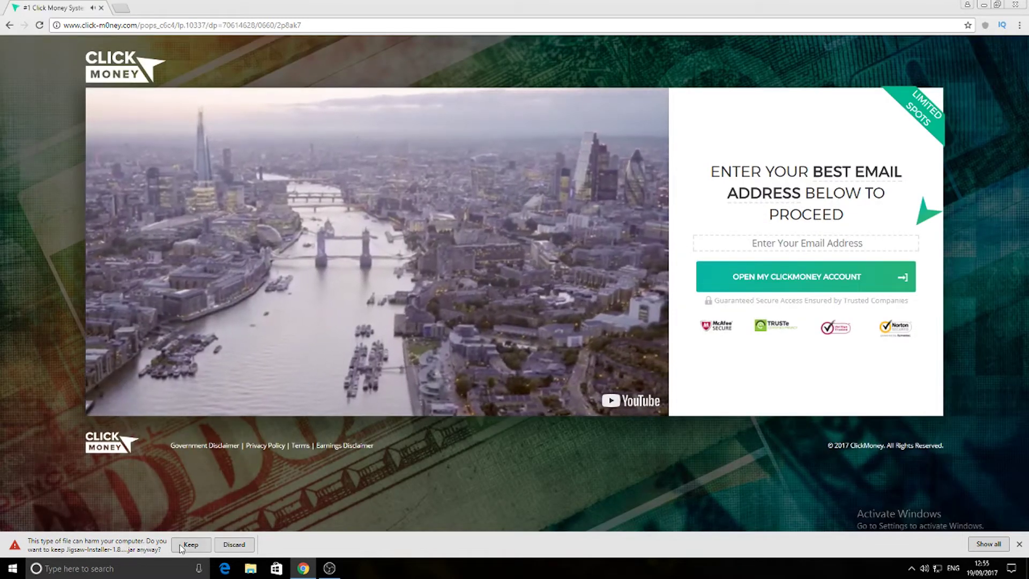
{"action": "left_click", "coordinate": [192, 546]}
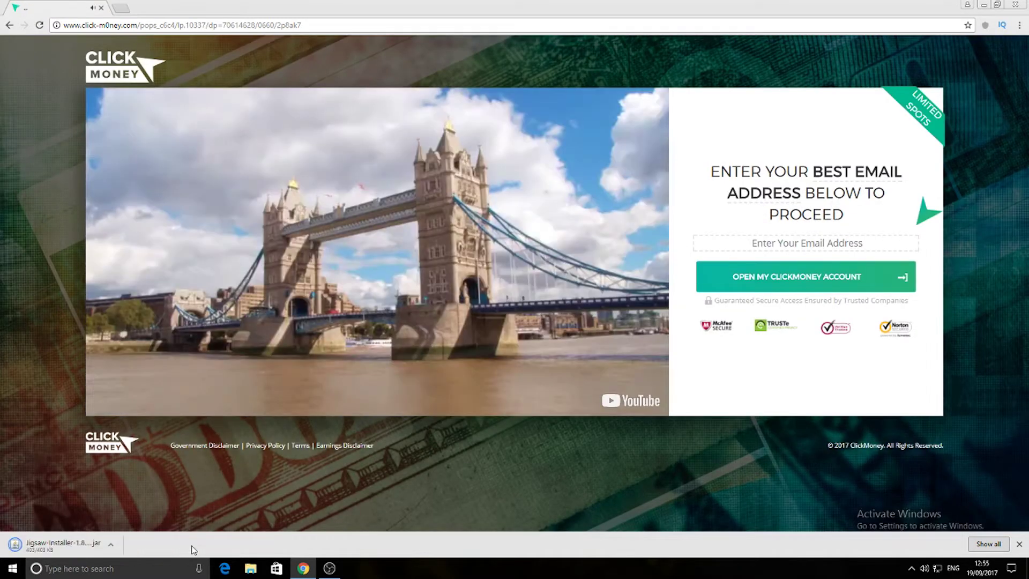
Run the downloaded Jigsaw installer and close the browser.
{"action": "left_click", "coordinate": [112, 545]}
{"action": "left_click", "coordinate": [128, 477]}
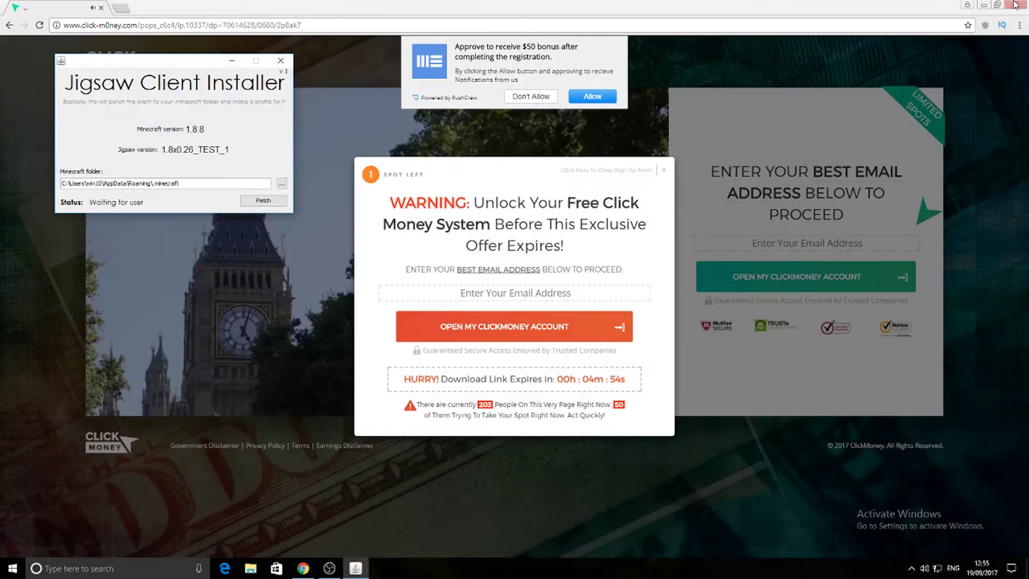
{"action": "left_click", "coordinate": [1014, 5]}
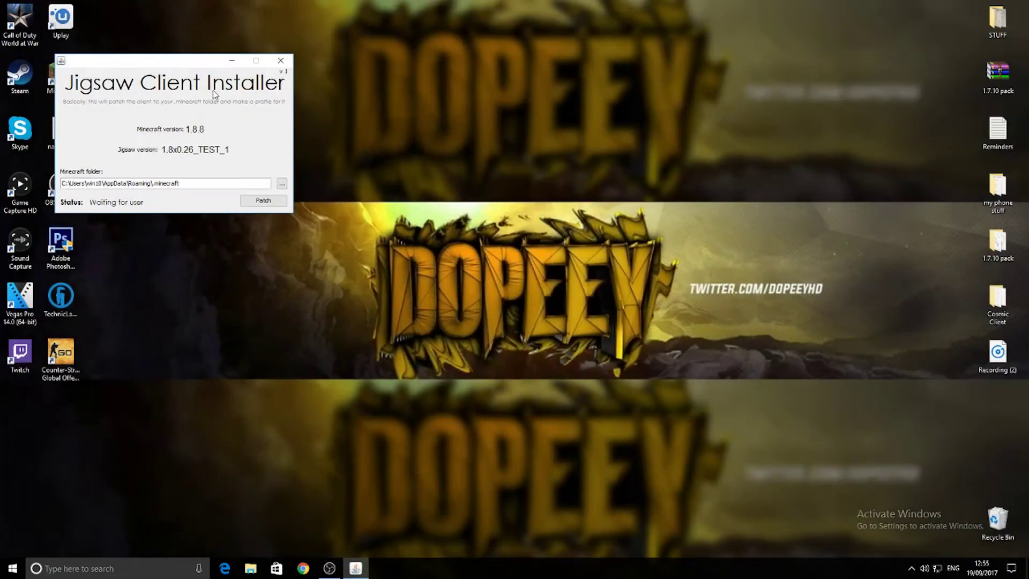
{"action": "left_click_drag", "start_coordinate": [196, 65], "coordinate": [586, 95]}
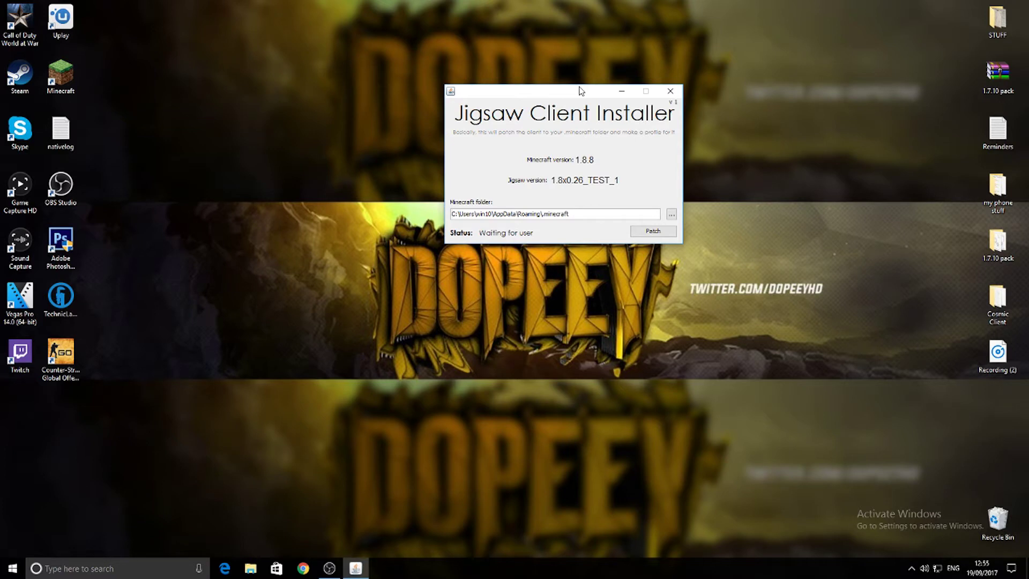
{"action": "left_click_drag", "start_coordinate": [579, 91], "coordinate": [511, 84]}
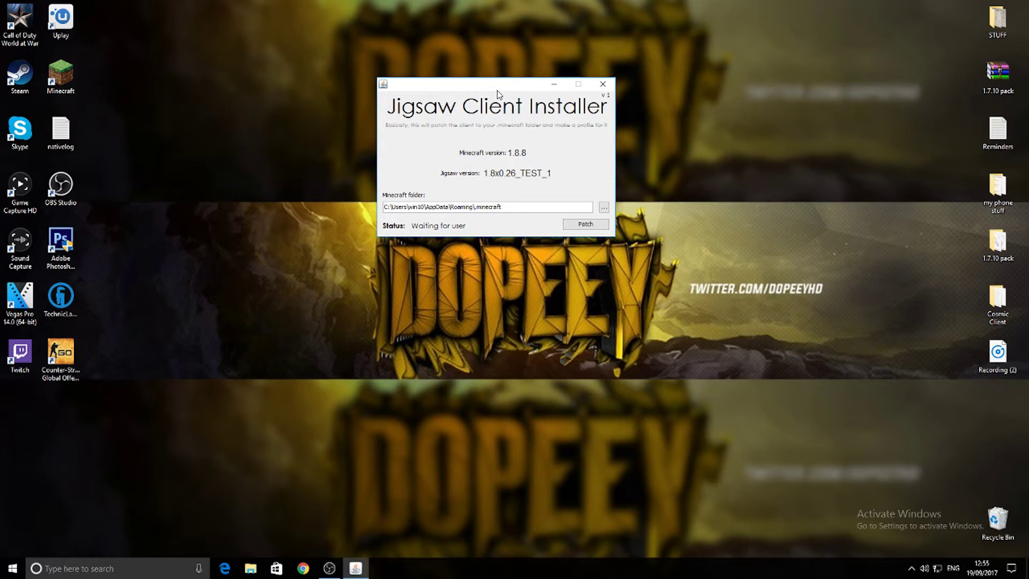
{"action": "left_click_drag", "start_coordinate": [497, 91], "coordinate": [398, 75]}
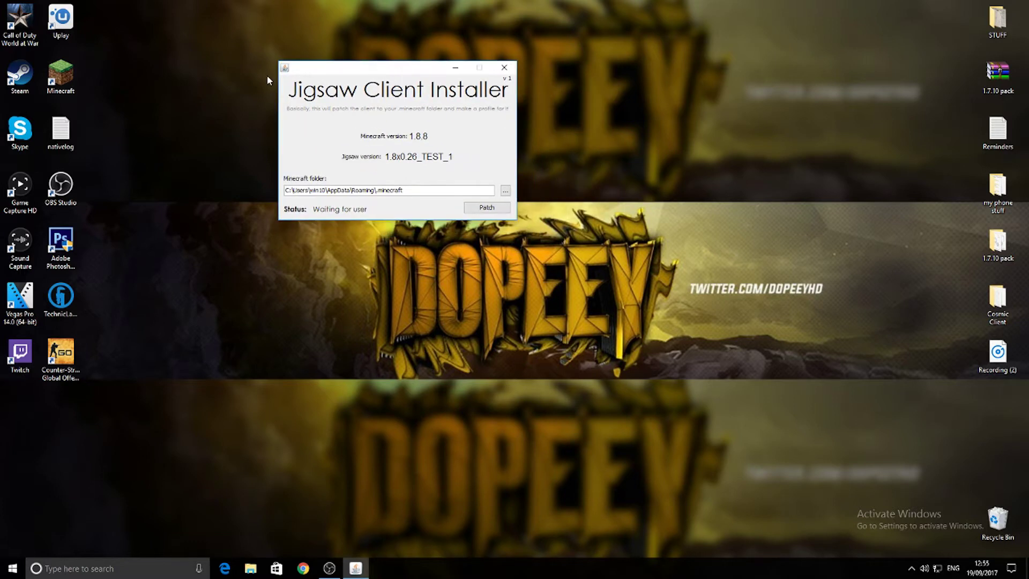
{"action": "left_click", "coordinate": [246, 47]}
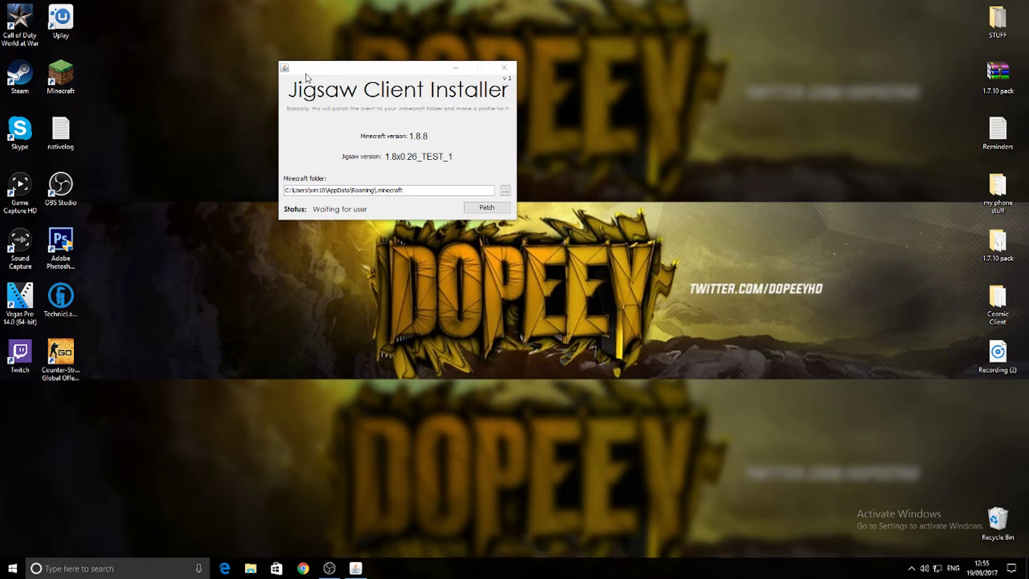
{"action": "left_click_drag", "start_coordinate": [314, 75], "coordinate": [394, 97]}
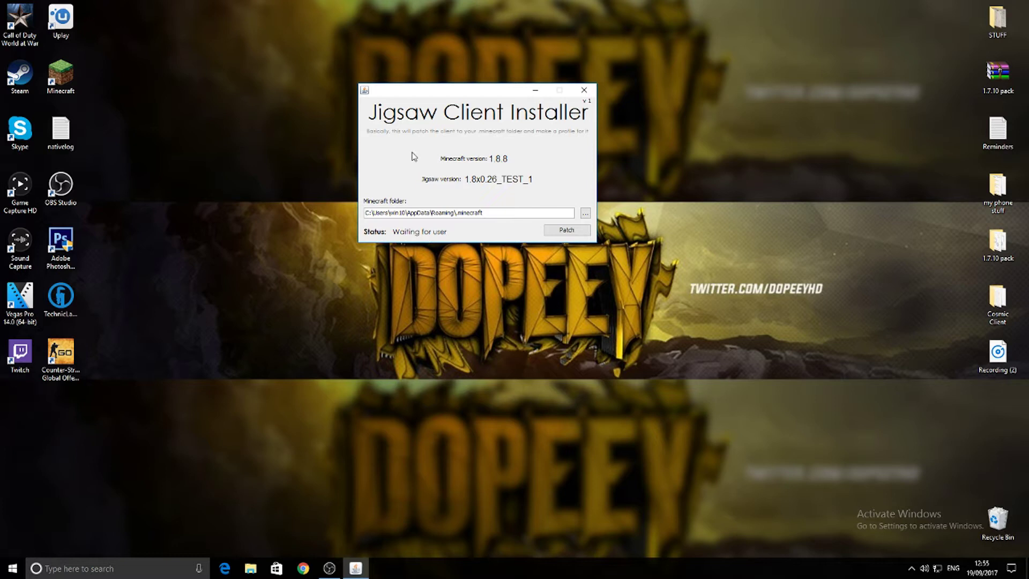
{"action": "left_click_drag", "start_coordinate": [411, 90], "coordinate": [356, 68]}
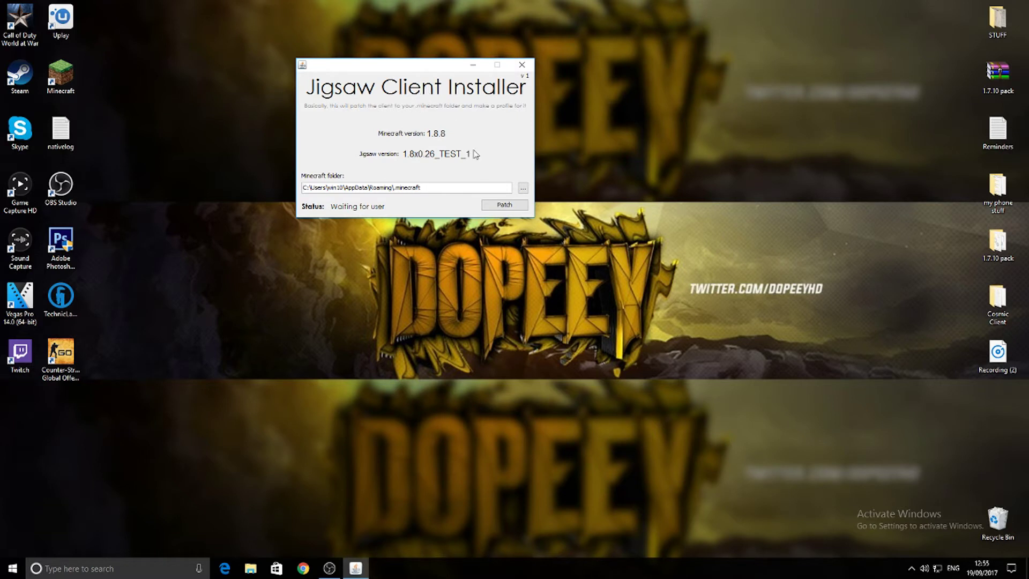
Patch the Jigsaw client into the preset .minecraft folder and dismiss the completion message.
{"action": "left_click", "coordinate": [509, 205]}
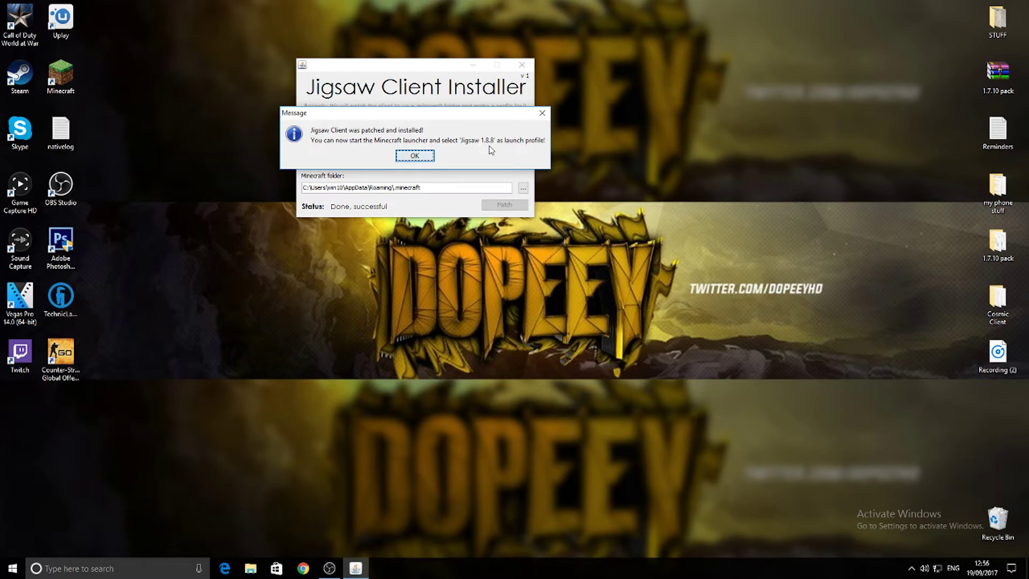
{"action": "left_click", "coordinate": [429, 158]}
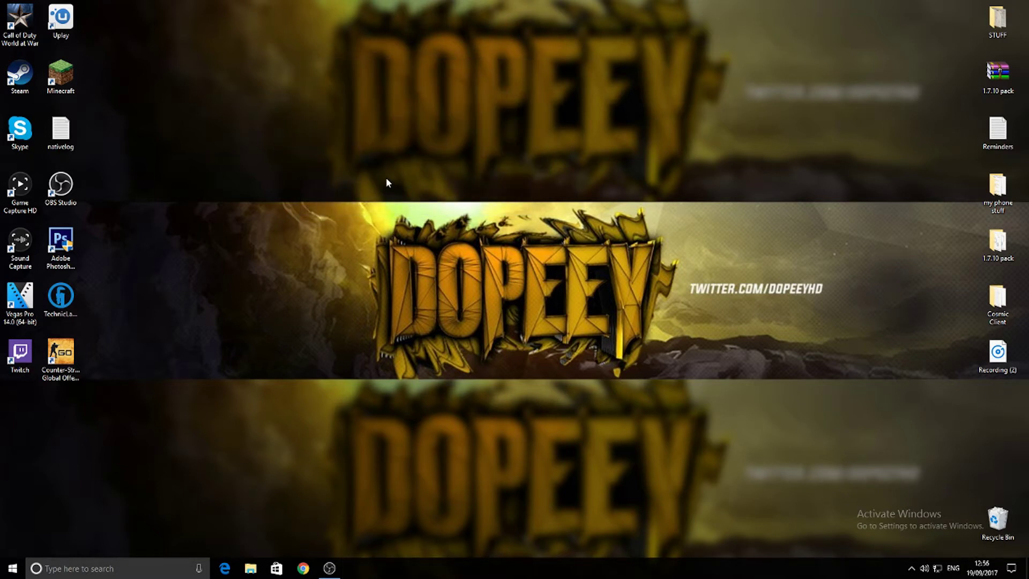
Start the Minecraft Launcher, choose the Jigsaw 1.8.8 profile and launch the game.
{"action": "double_click", "coordinate": [66, 84]}
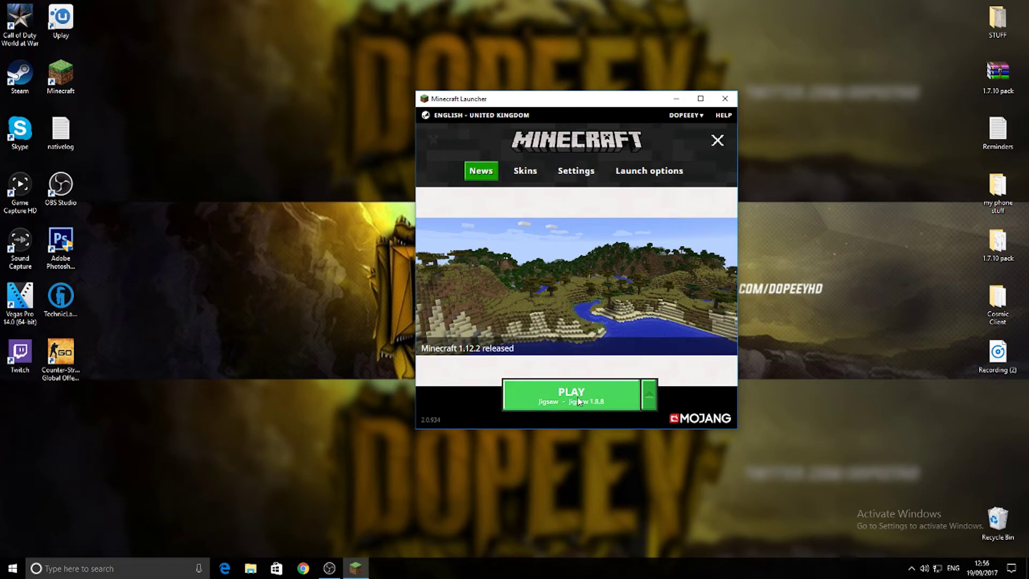
{"action": "left_click", "coordinate": [649, 397]}
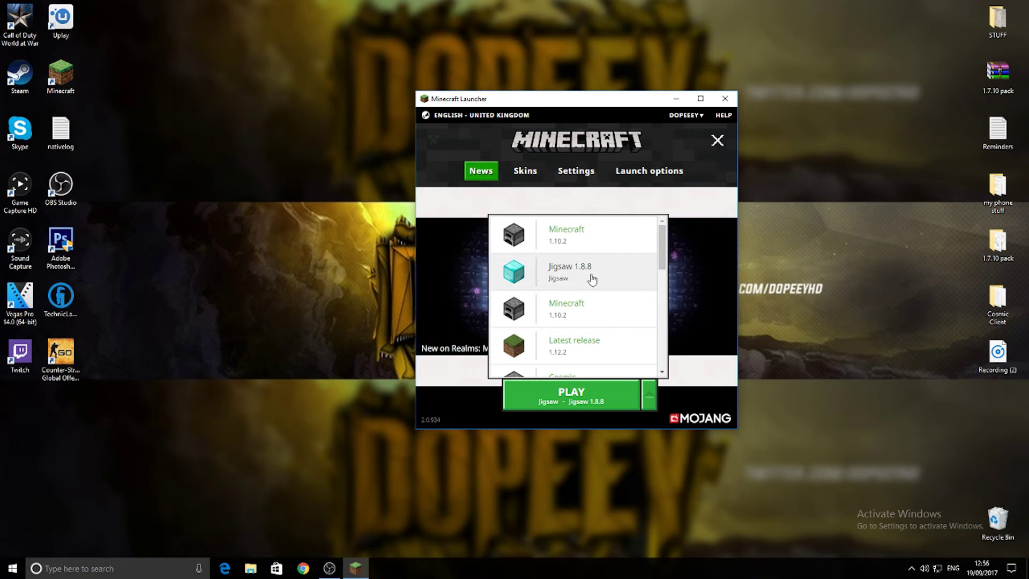
{"action": "left_click", "coordinate": [579, 286]}
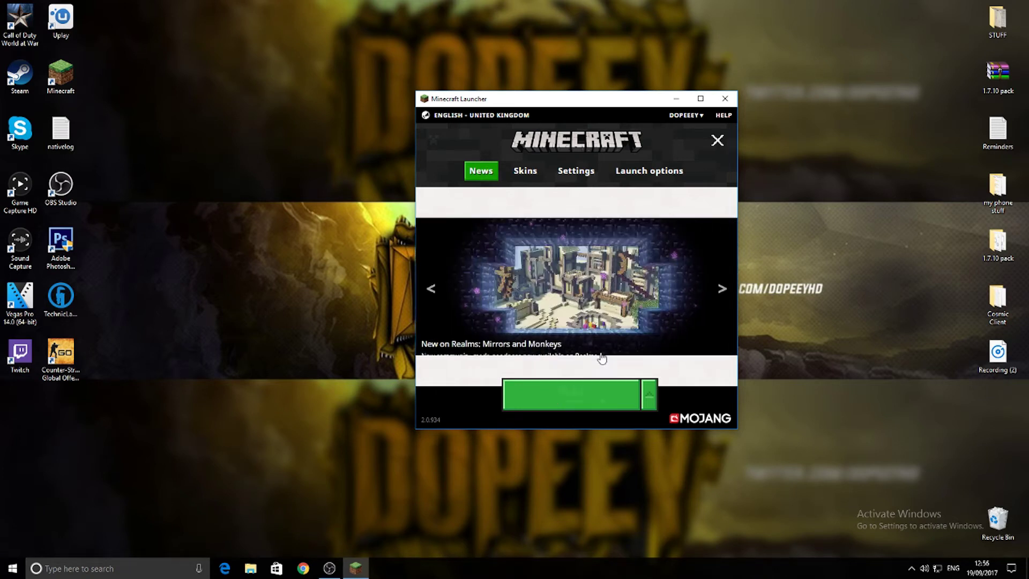
{"action": "left_click", "coordinate": [589, 403]}
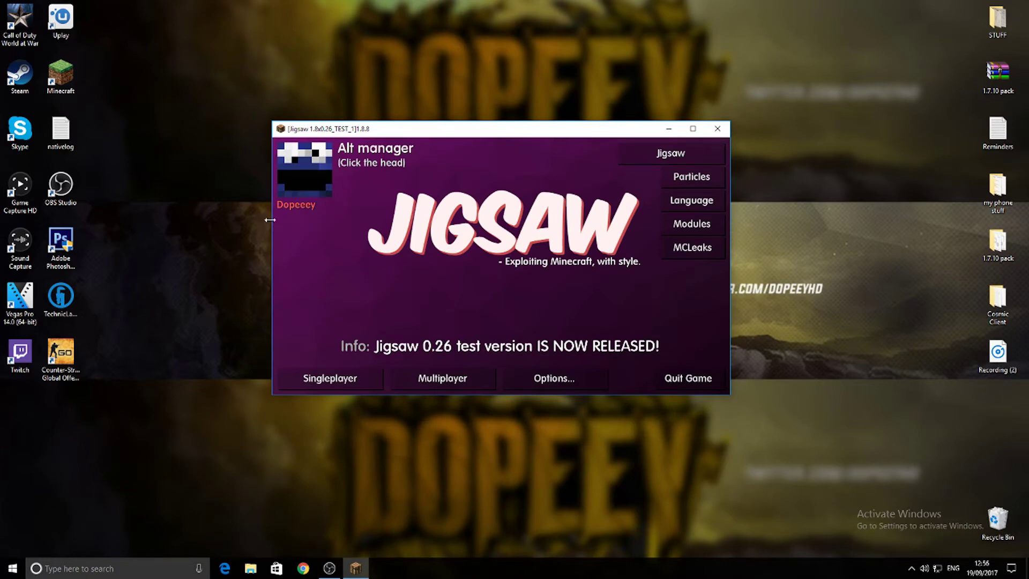
Load the Creative Mode singleplayer world named New World, maximize the game window and resume playing.
{"action": "left_click_drag", "start_coordinate": [473, 130], "coordinate": [506, 114]}
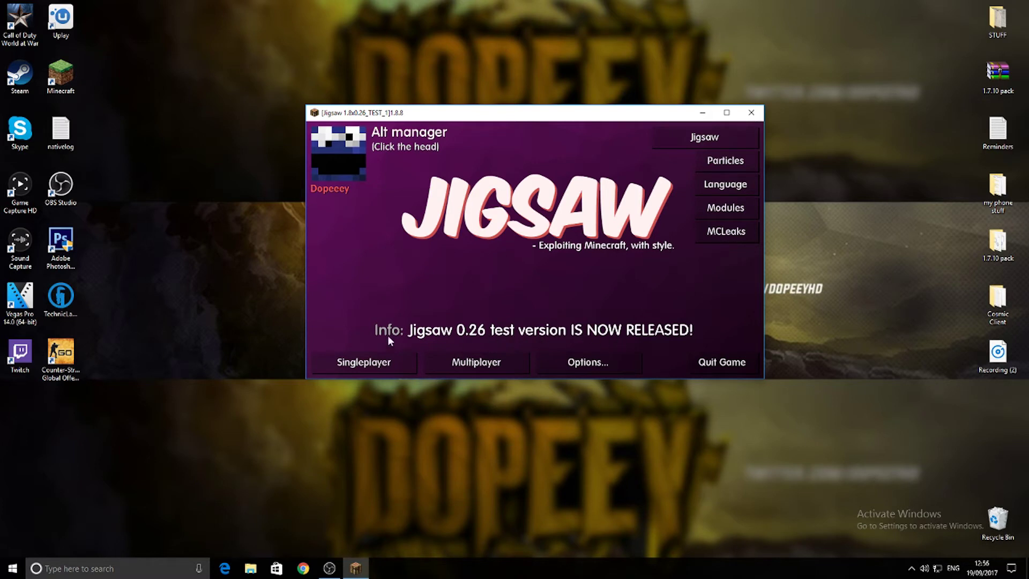
{"action": "left_click", "coordinate": [397, 357]}
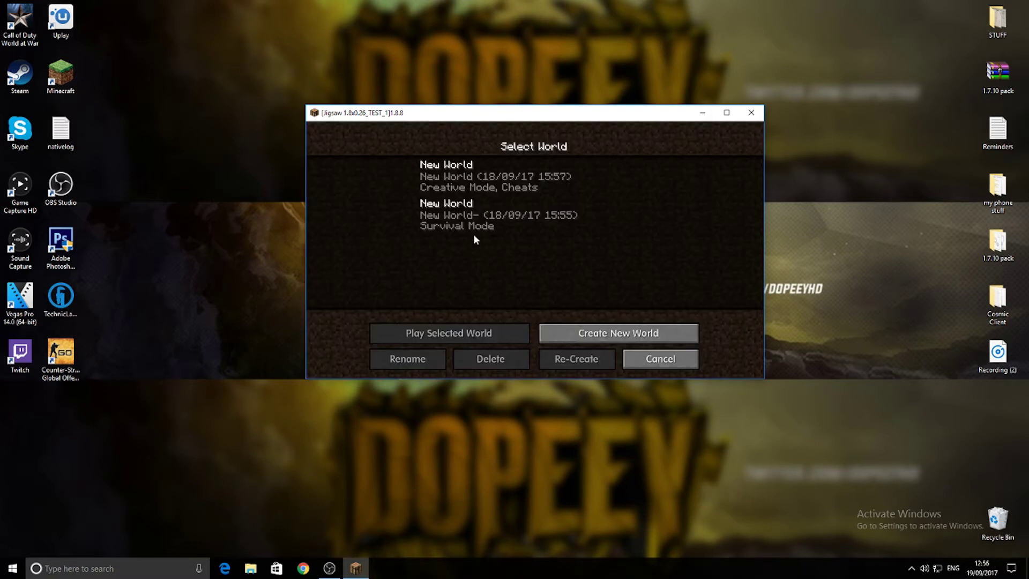
{"action": "double_click", "coordinate": [482, 182]}
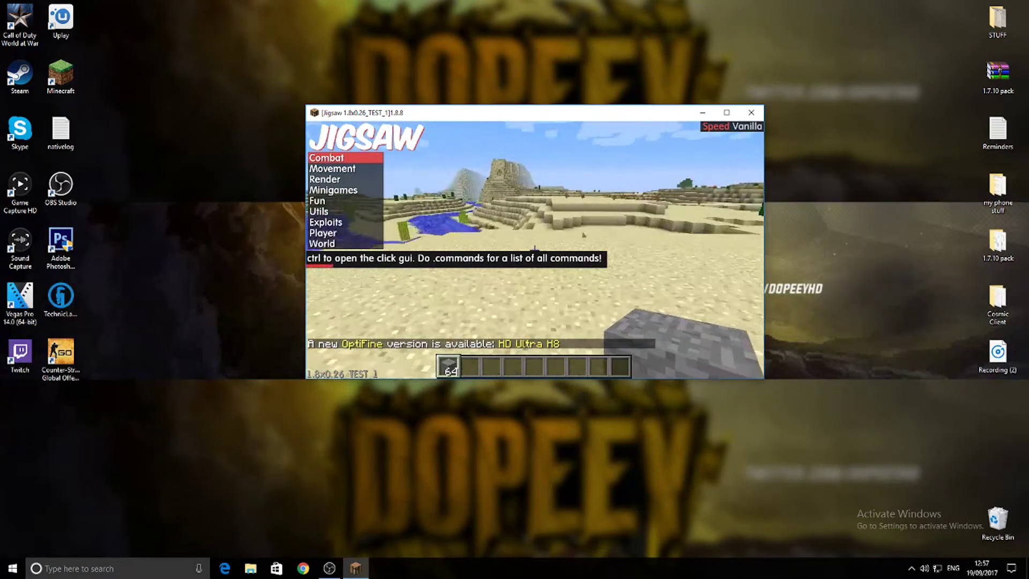
{"action": "key", "text": "Escape"}
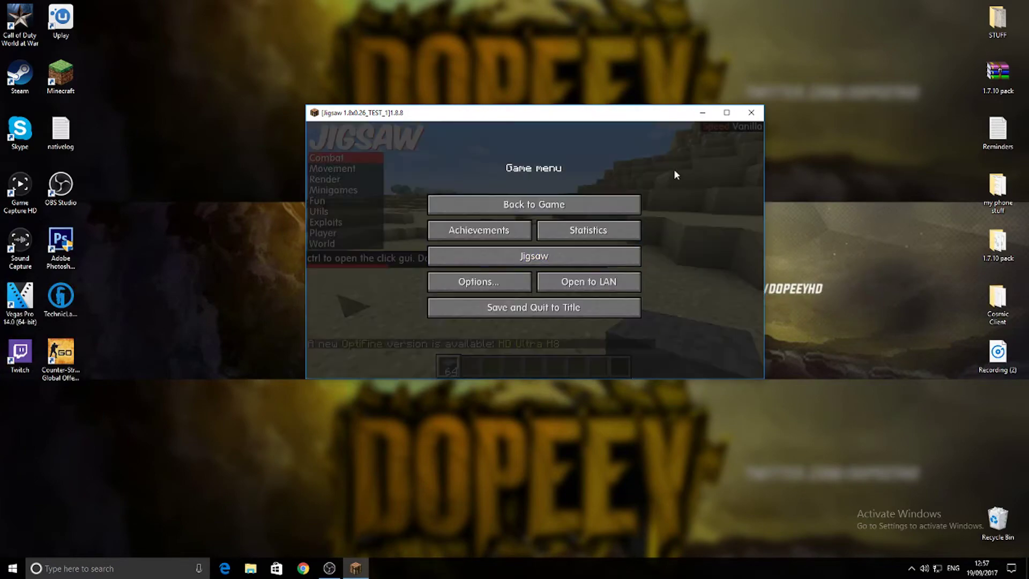
{"action": "left_click", "coordinate": [727, 114]}
{"action": "key", "text": "Escape"}
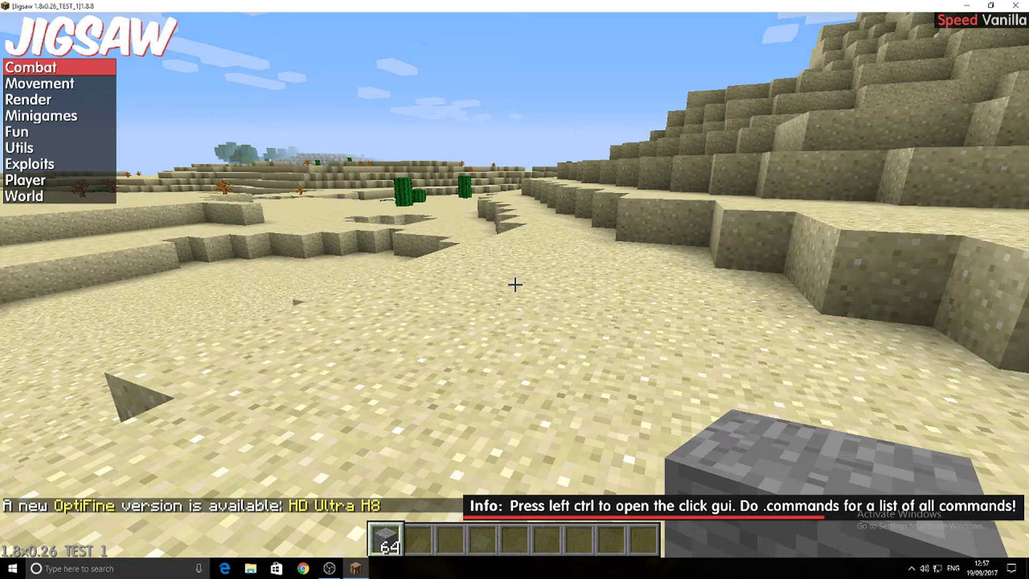
Open Jigsaw's click GUI, place Search Modules directly under Minigames and move Window Manager to the other side of both.
{"action": "key", "text": "ctrl"}
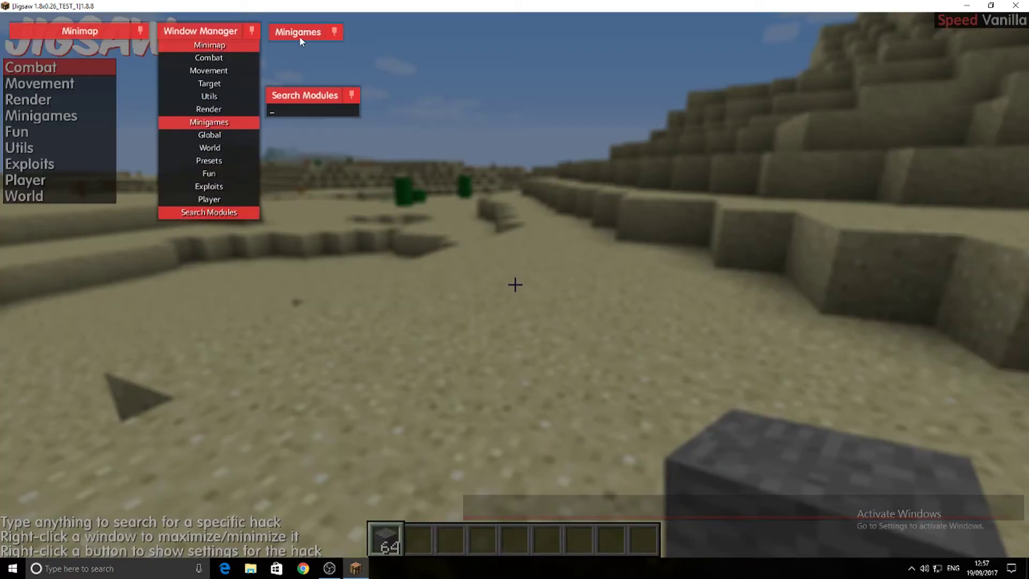
{"action": "left_click_drag", "start_coordinate": [302, 97], "coordinate": [295, 41]}
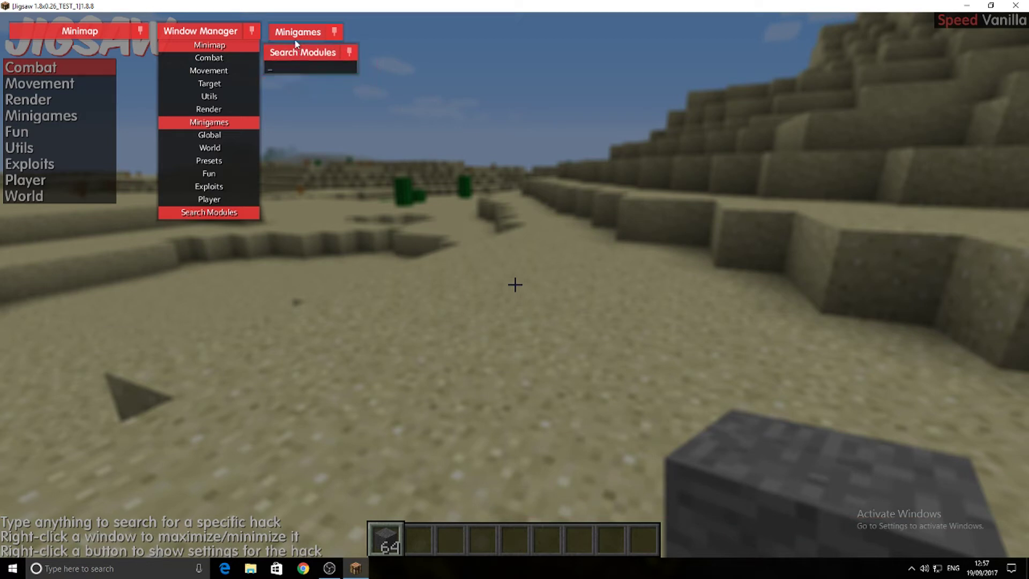
{"action": "left_click_drag", "start_coordinate": [230, 33], "coordinate": [437, 28]}
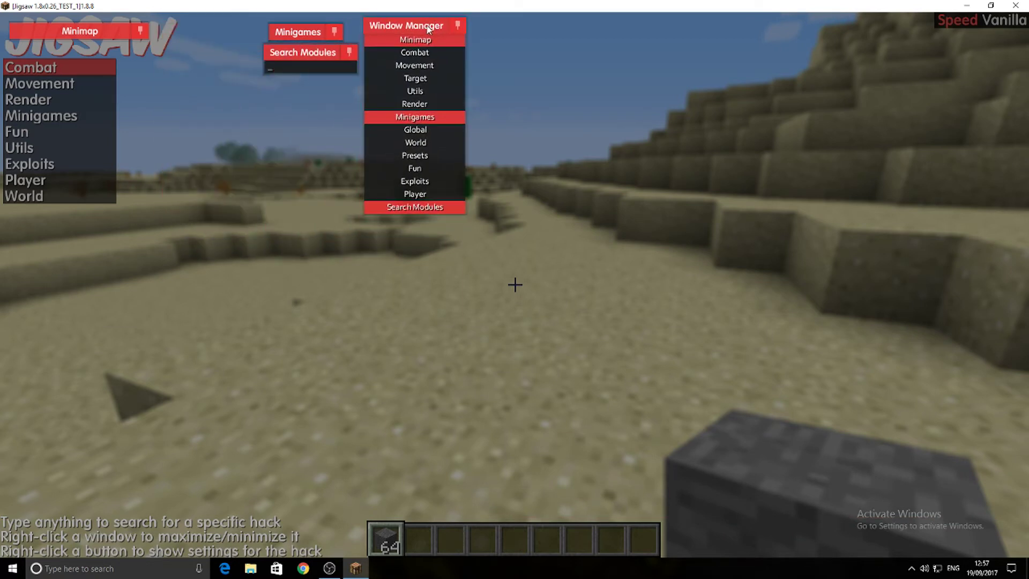
{"action": "left_click_drag", "start_coordinate": [429, 29], "coordinate": [431, 38]}
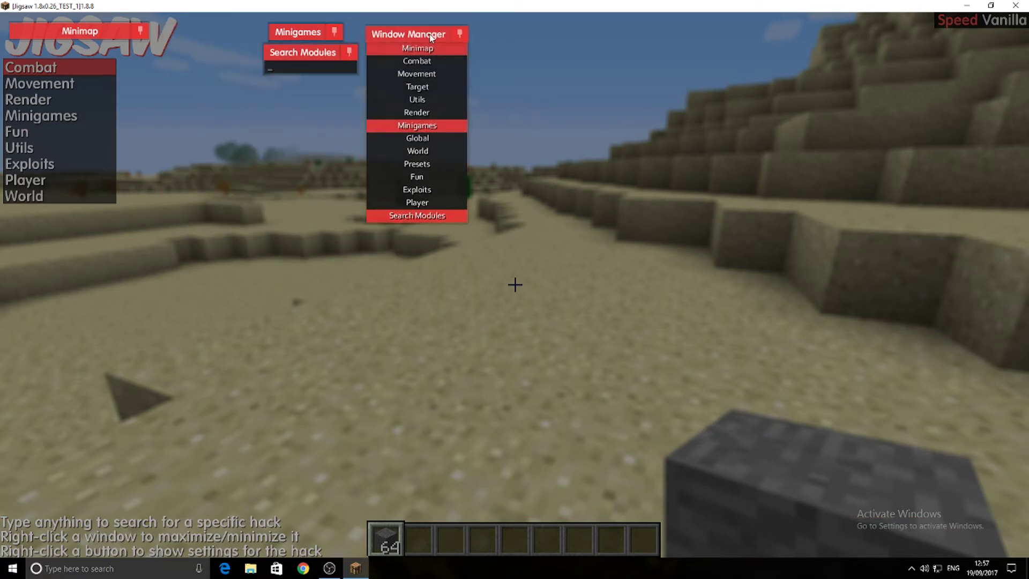
Switch the Combat window on and off again in Window Manager and leave the click GUI.
{"action": "left_click", "coordinate": [420, 62]}
{"action": "left_click", "coordinate": [417, 66]}
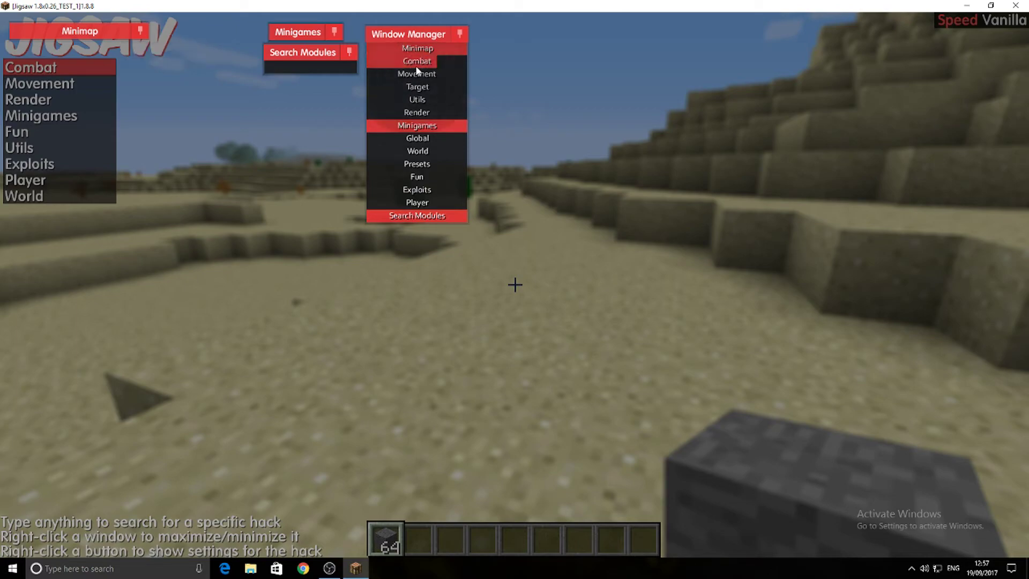
{"action": "key", "text": "Escape"}
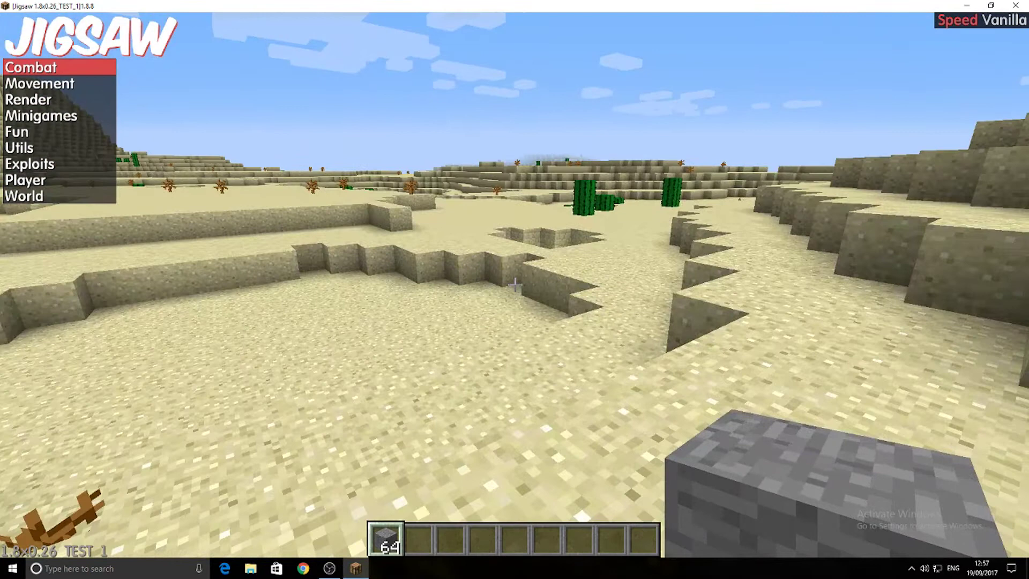
Reopen the click GUI, shift the Search Modules and Minigames windows slightly, and return to the game.
{"action": "key", "text": "Shift_R"}
{"action": "mouse_move", "coordinate": [311, 60]}
{"action": "left_mouse_down"}
{"action": "mouse_move", "coordinate": [318, 102]}
{"action": "mouse_move", "coordinate": [314, 69]}
{"action": "left_mouse_up"}
{"action": "left_click_drag", "start_coordinate": [297, 32], "coordinate": [303, 38]}
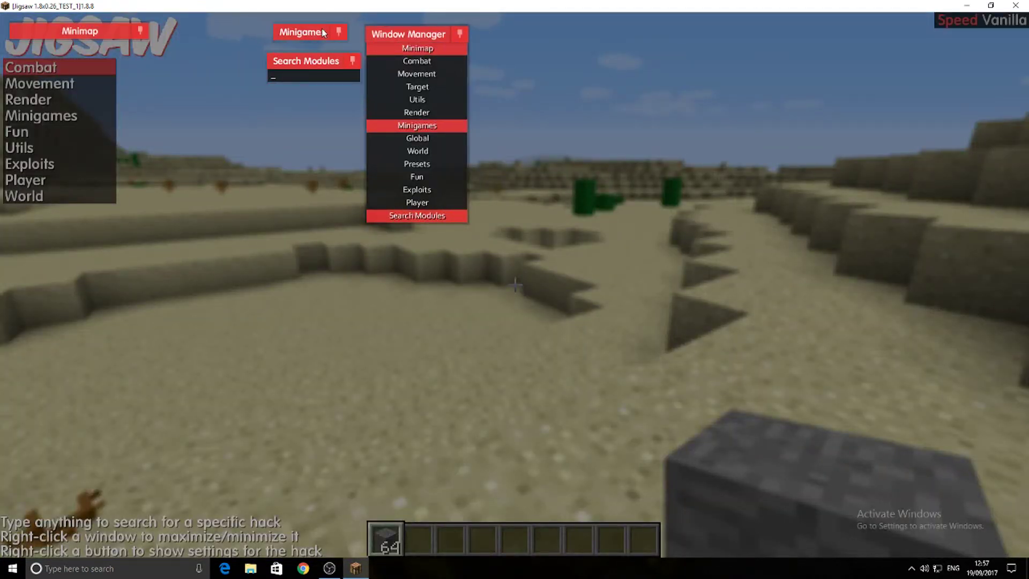
{"action": "key", "text": "Escape"}
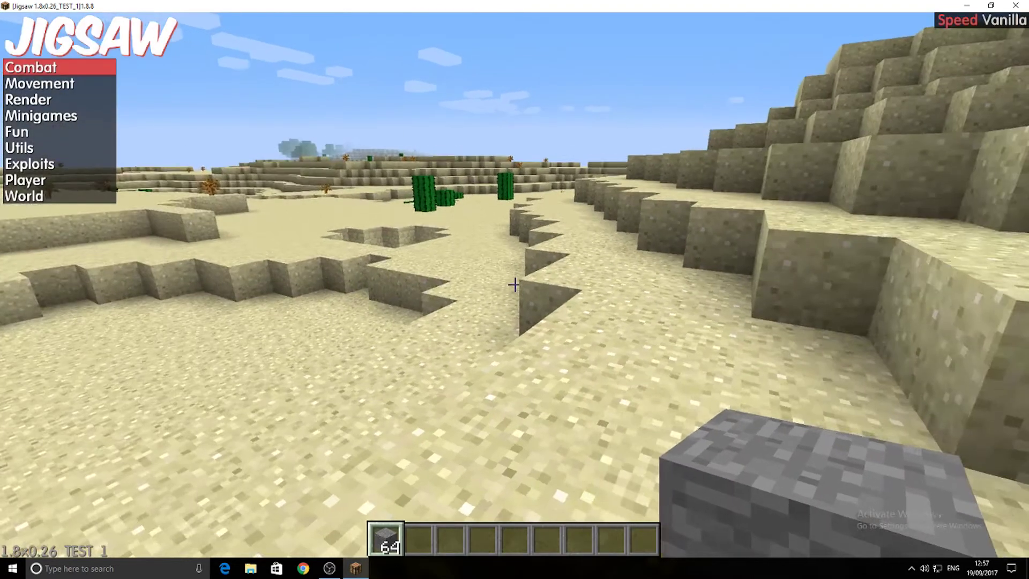
Browse the categories in Jigsaw's in-game module list, briefly expanding Movement and ending back on Combat.
{"action": "key", "text": "Down"}
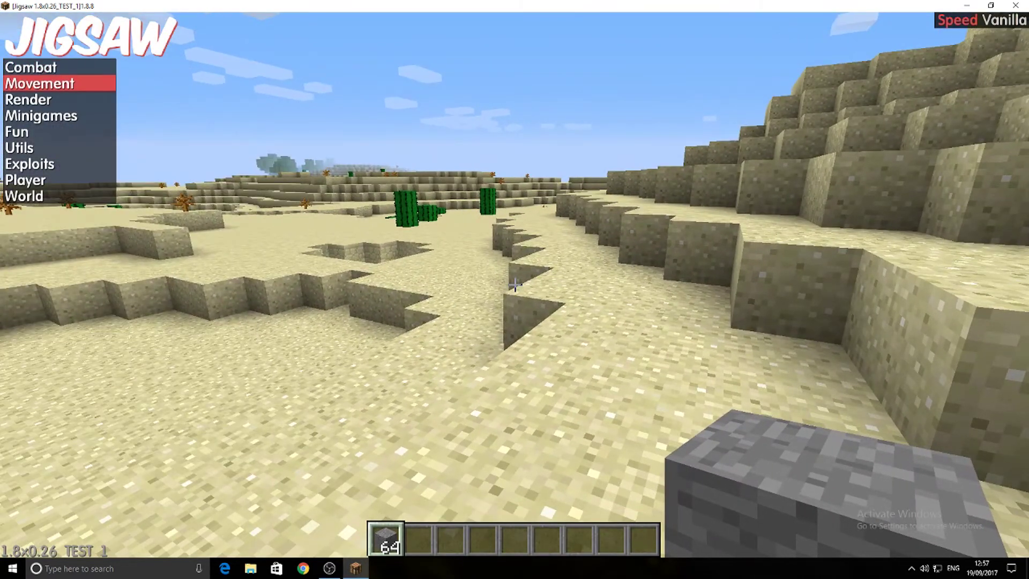
{"action": "key", "text": "Right"}
{"action": "key", "text": "Left"}
{"action": "key", "text": "Up"}
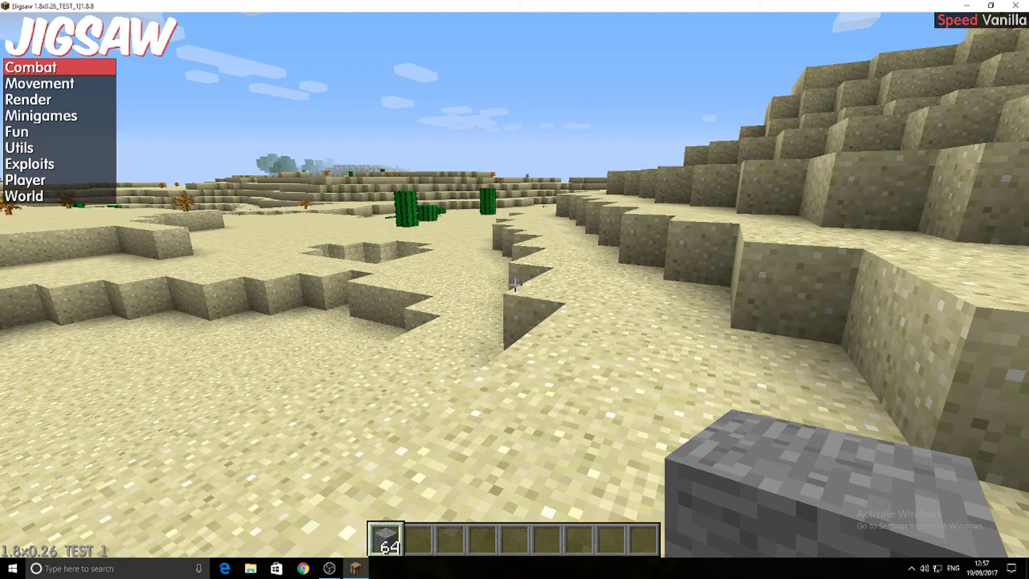
{"action": "key", "text": "Down"}
{"action": "key", "text": "Down"}
{"action": "key", "text": "Down"}
{"action": "key", "text": "Down"}
{"action": "key", "text": "Down"}
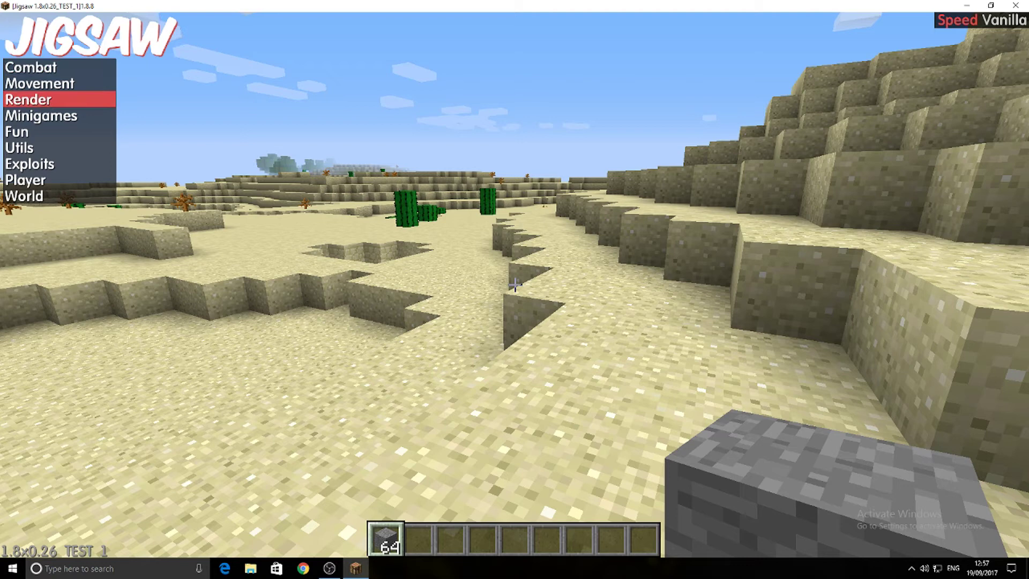
{"action": "key", "text": "Up"}
{"action": "key", "text": "Up"}
{"action": "key", "text": "Up"}
{"action": "key", "text": "Up"}
{"action": "key", "text": "Up"}
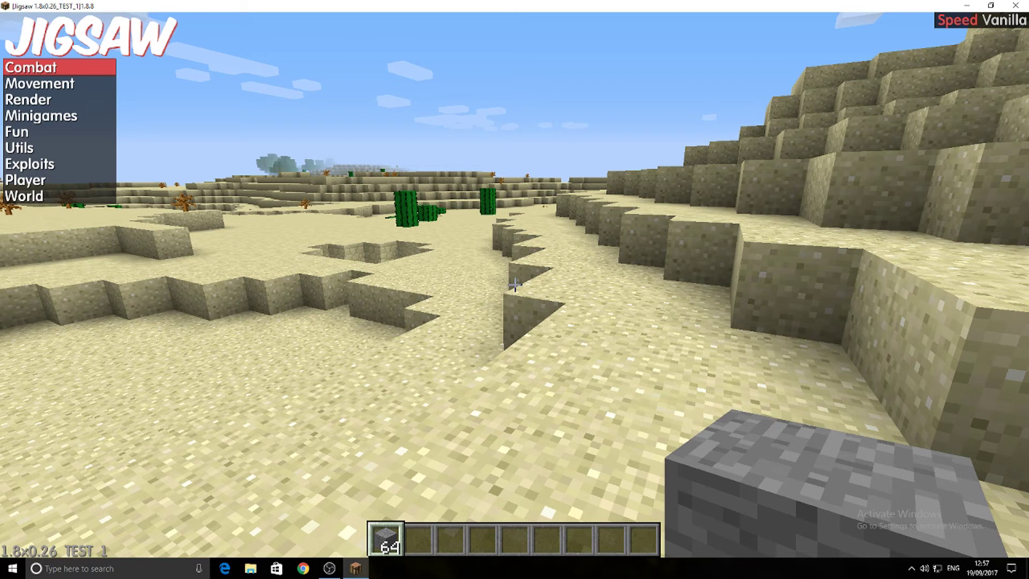
Expand the Combat category in the module list and look through its first modules down to AutoSoup.
{"action": "key", "text": "Right"}
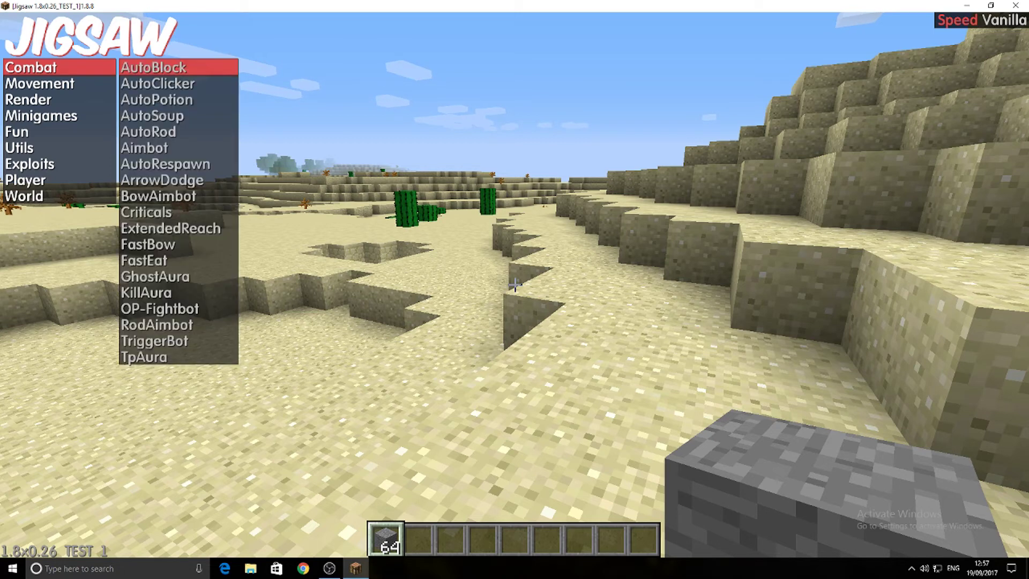
{"action": "key", "text": "Down"}
{"action": "key", "text": "Down"}
{"action": "key", "text": "Down"}
{"action": "key", "text": "Down"}
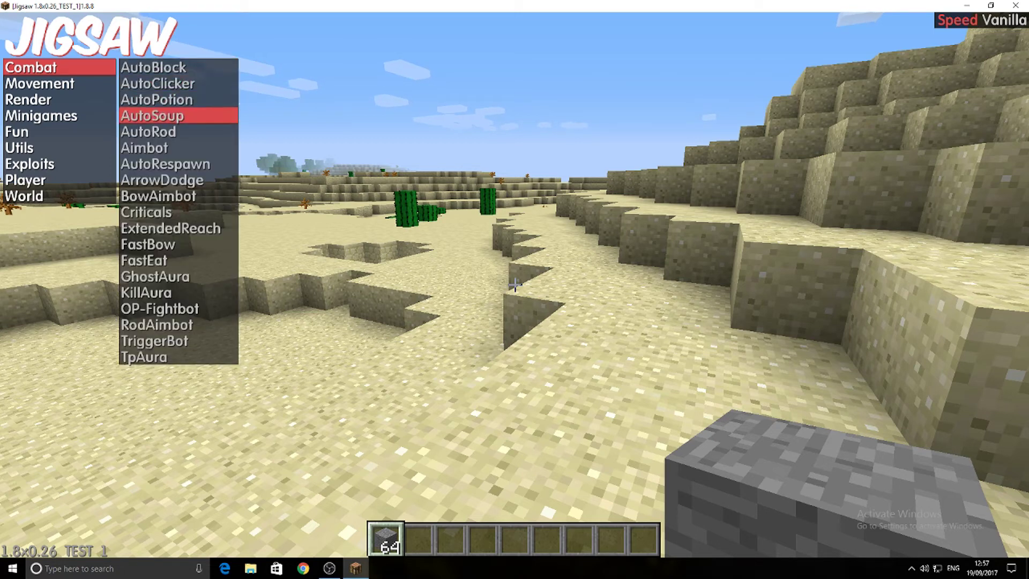
Go to the Movement category, switch on its LongJump module and collapse the category.
{"action": "key", "text": "Left"}
{"action": "key", "text": "Down"}
{"action": "key", "text": "Right"}
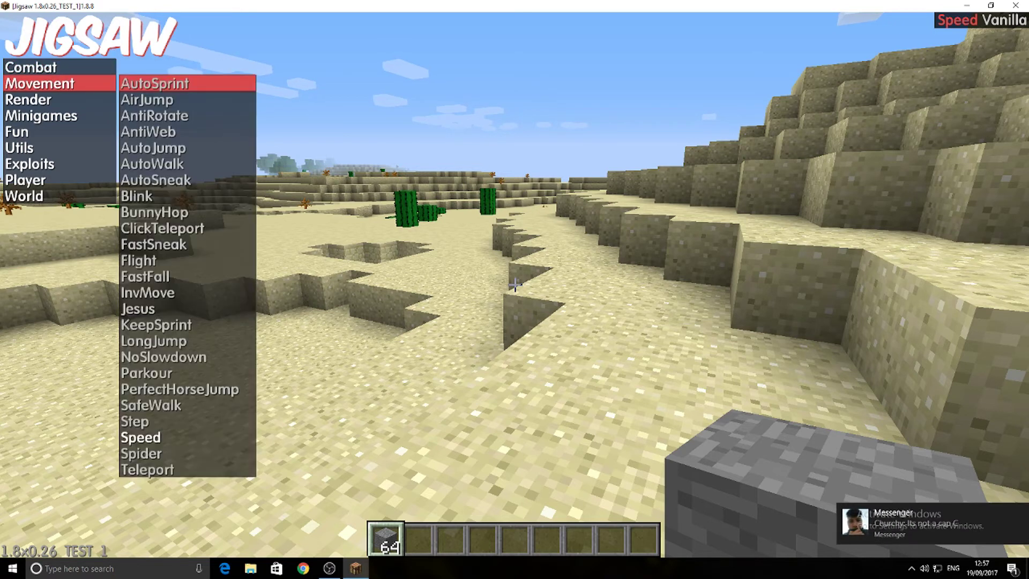
{"action": "key", "text": "Down"}
{"action": "key", "text": "Down"}
{"action": "key", "text": "Down"}
{"action": "key", "text": "Down"}
{"action": "key", "text": "Down"}
{"action": "key", "text": "Down"}
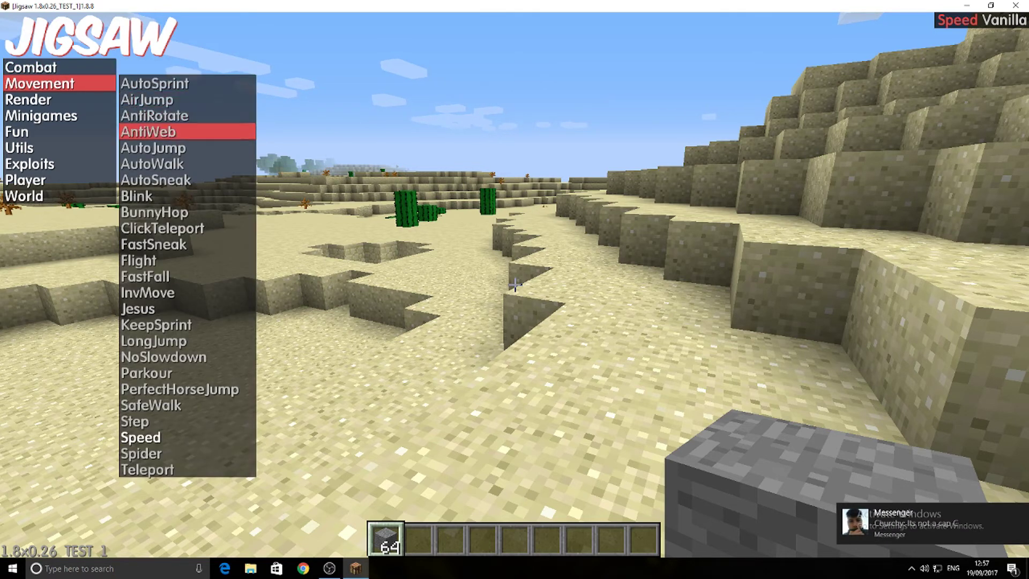
{"action": "key", "text": "Down"}
{"action": "key", "text": "Down"}
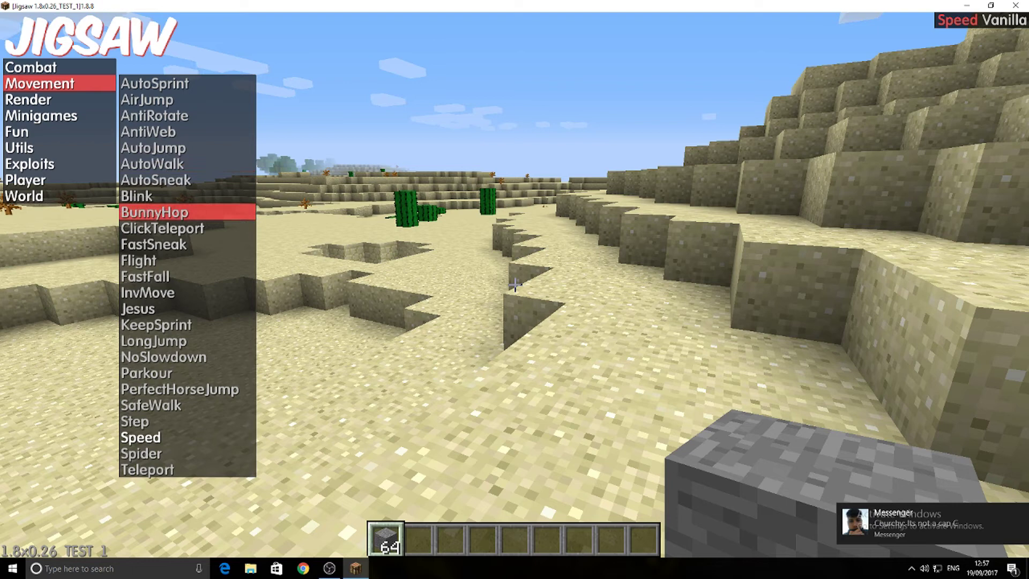
{"action": "key", "text": "Down"}
{"action": "key", "text": "Down"}
{"action": "key", "text": "Down"}
{"action": "key", "text": "Down"}
{"action": "key", "text": "Down"}
{"action": "key", "text": "Down"}
{"action": "key", "text": "Down"}
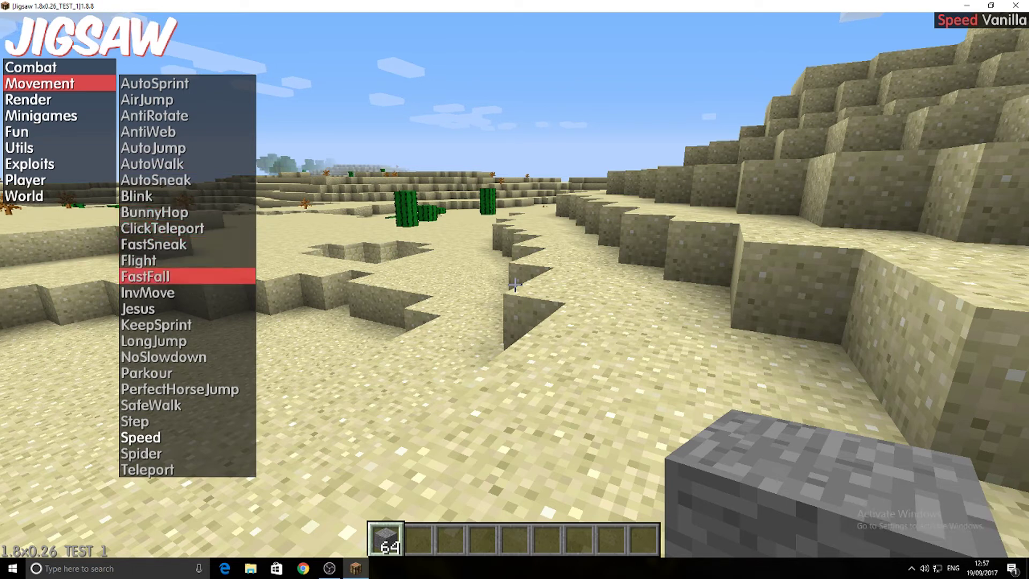
{"action": "key", "text": "Down"}
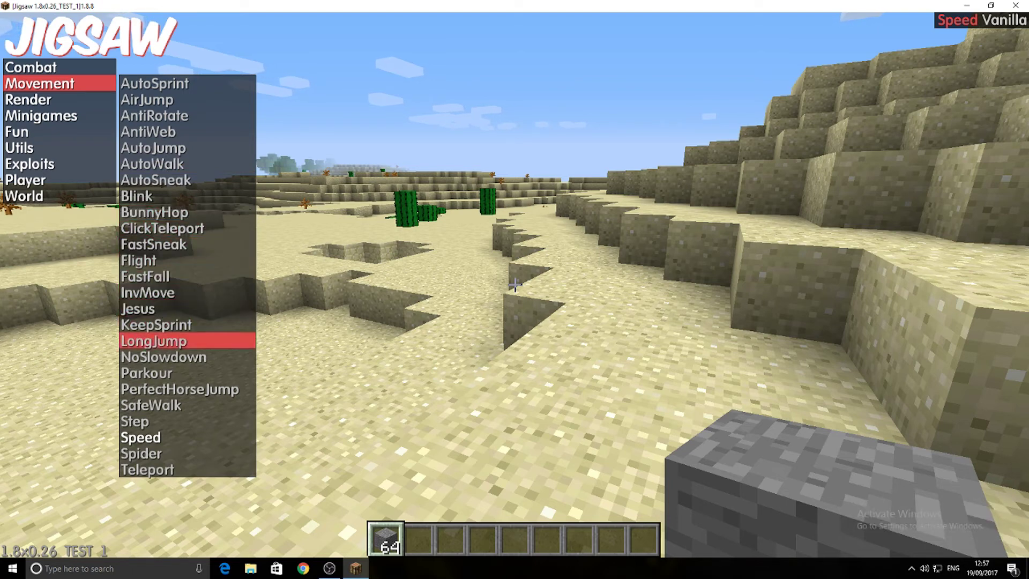
{"action": "key", "text": "Right"}
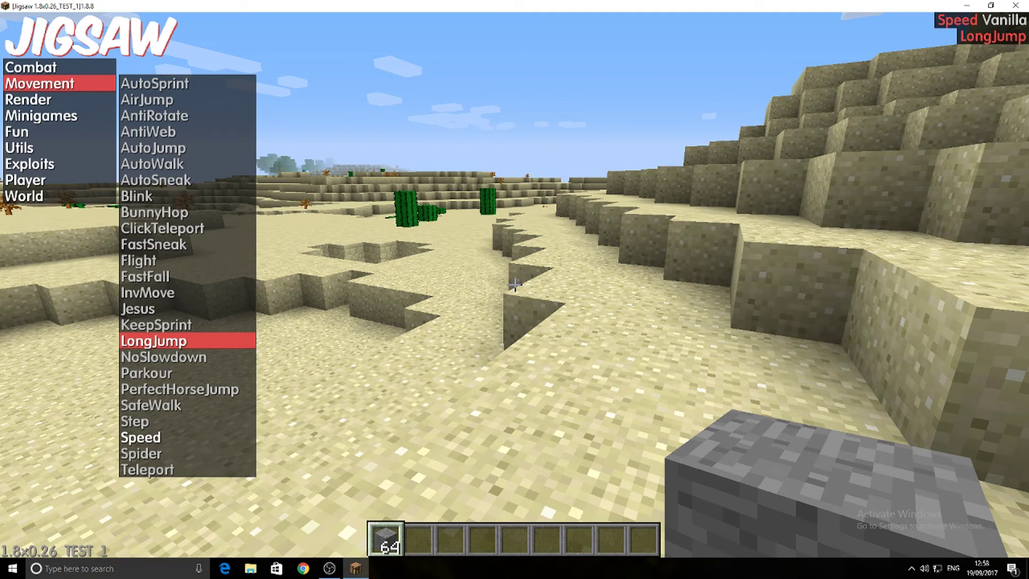
{"action": "key", "text": "Left"}
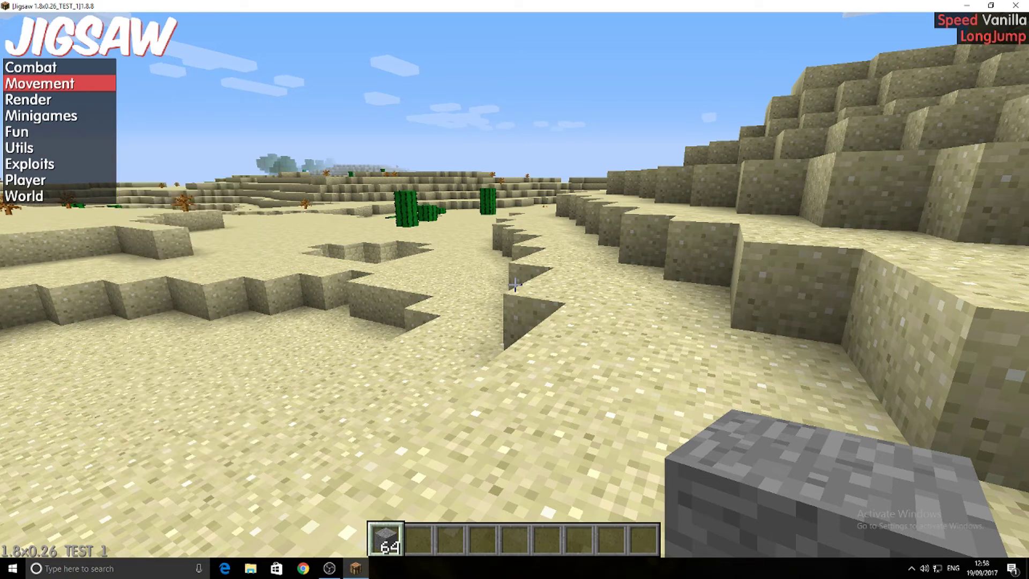
Run forward across the desert into the flowery grassland to try out LongJump.
{"action": "key", "text": "w"}
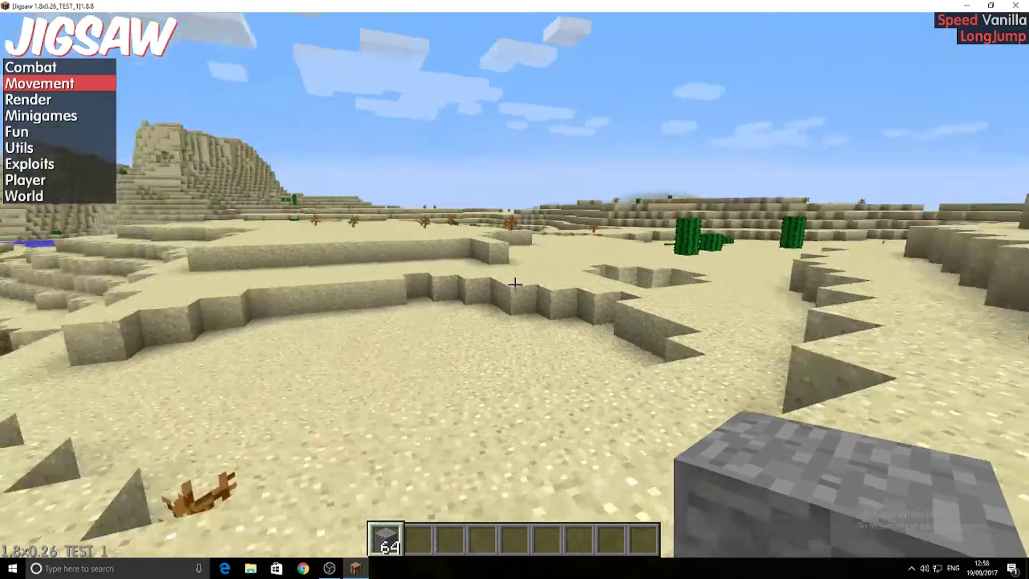
{"action": "key", "text": "w"}
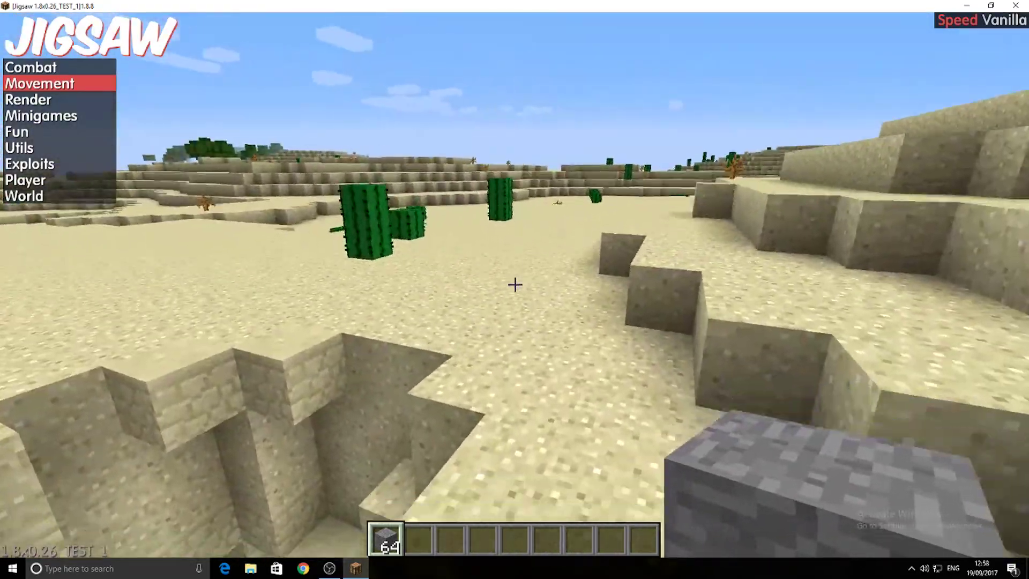
{"action": "key", "text": "w"}
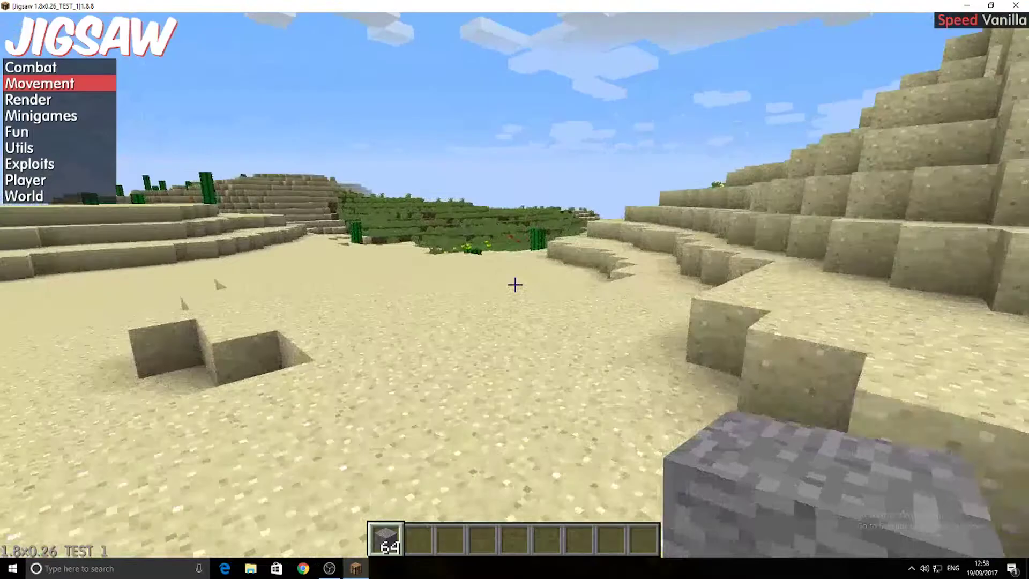
{"action": "key", "text": "w"}
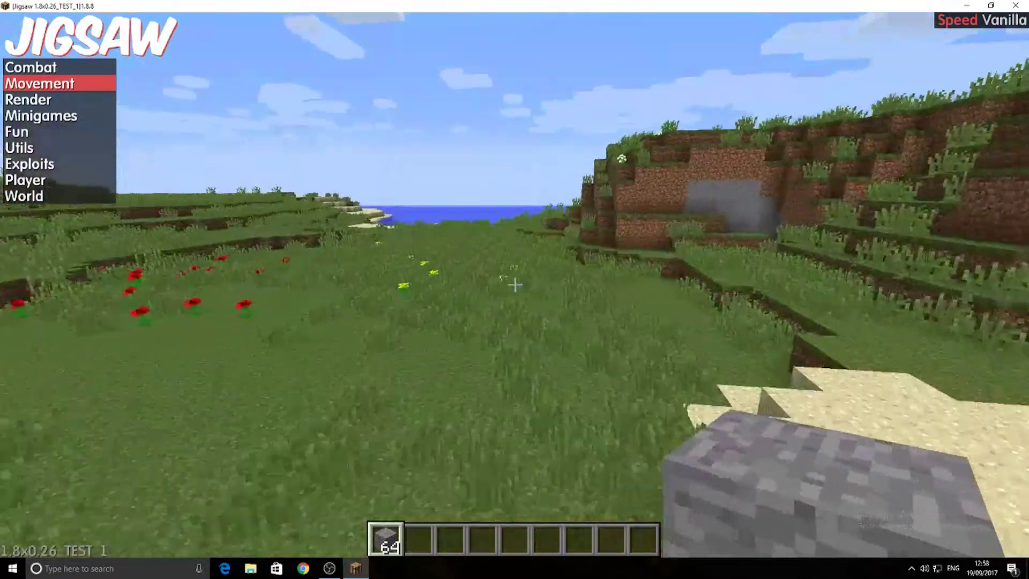
Expand Movement and toggle LongJump on and off twice while moving around the grassland.
{"action": "key", "text": "Right"}
{"action": "key", "text": "Down"}
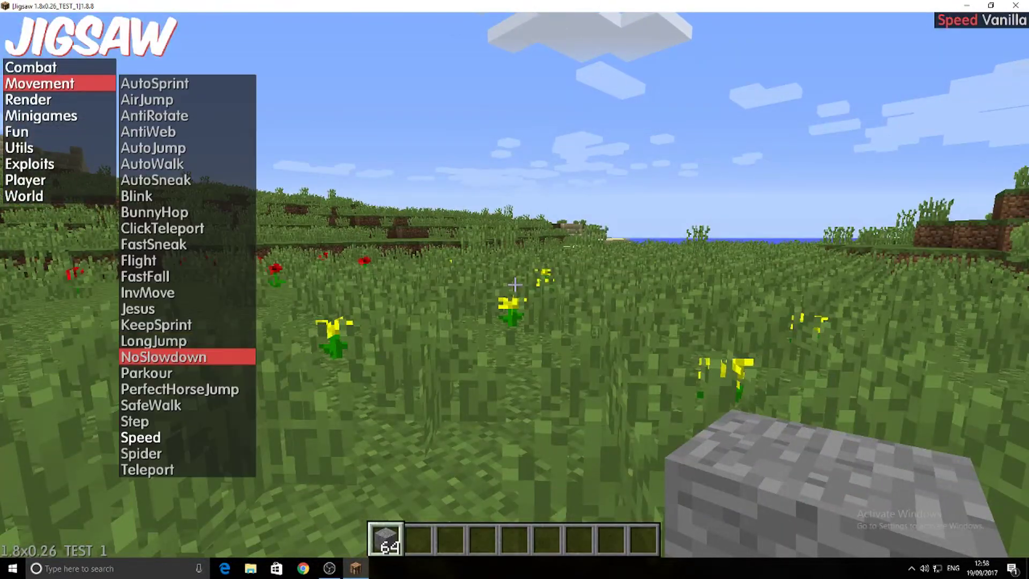
{"action": "key", "text": "Up"}
{"action": "key", "text": "Return"}
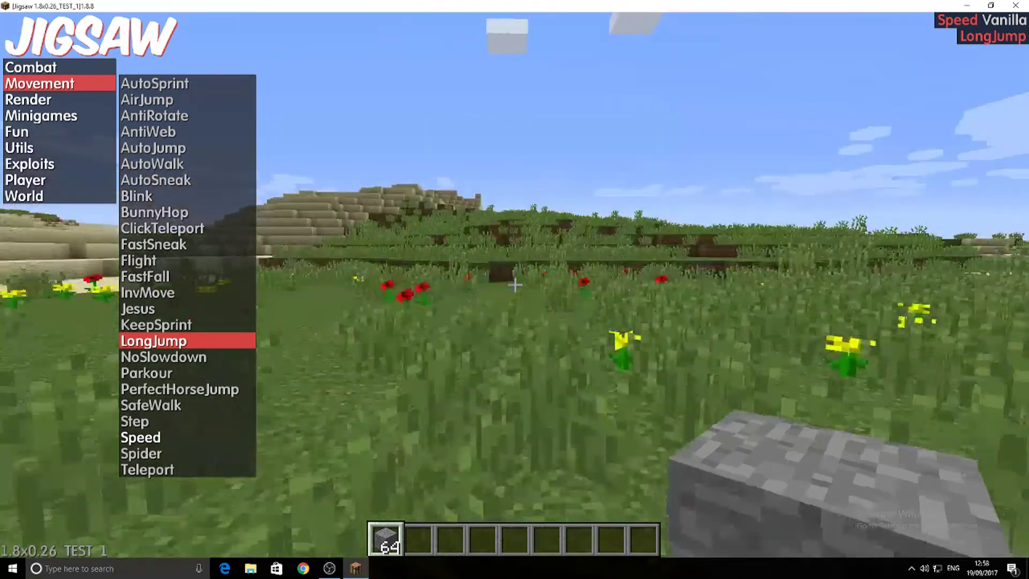
{"action": "key", "text": "Return"}
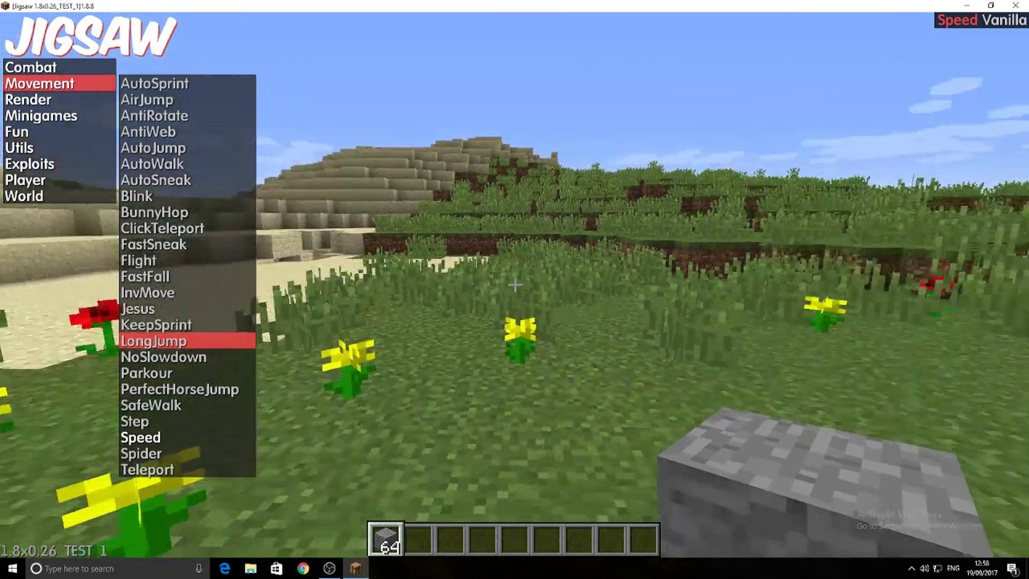
{"action": "key", "text": "Return"}
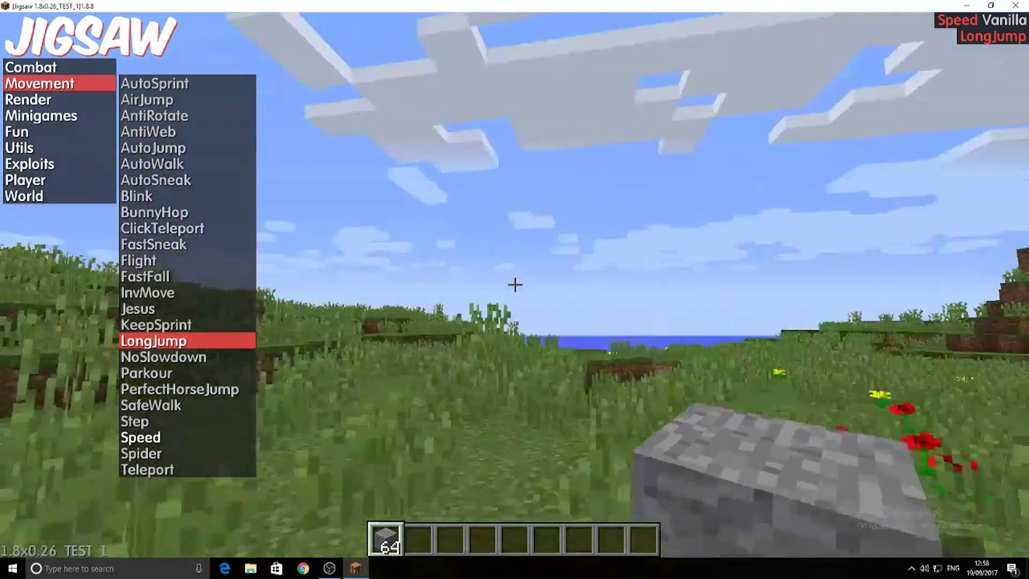
{"action": "key", "text": "Return"}
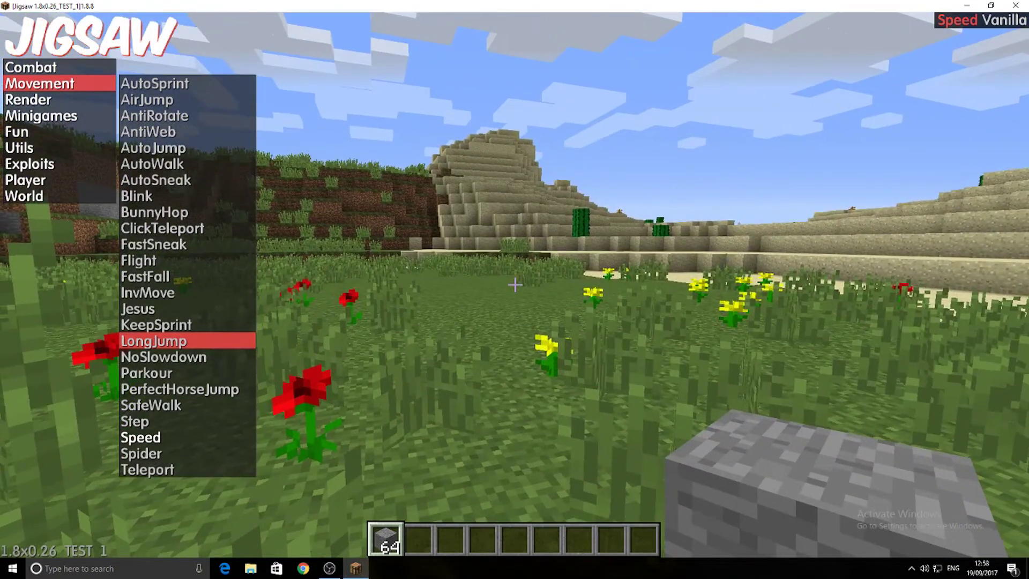
Reopen the Movement category and look through the modules from LongJump down to PerfectHorseJump.
{"action": "key", "text": "Left"}
{"action": "key", "text": "Right"}
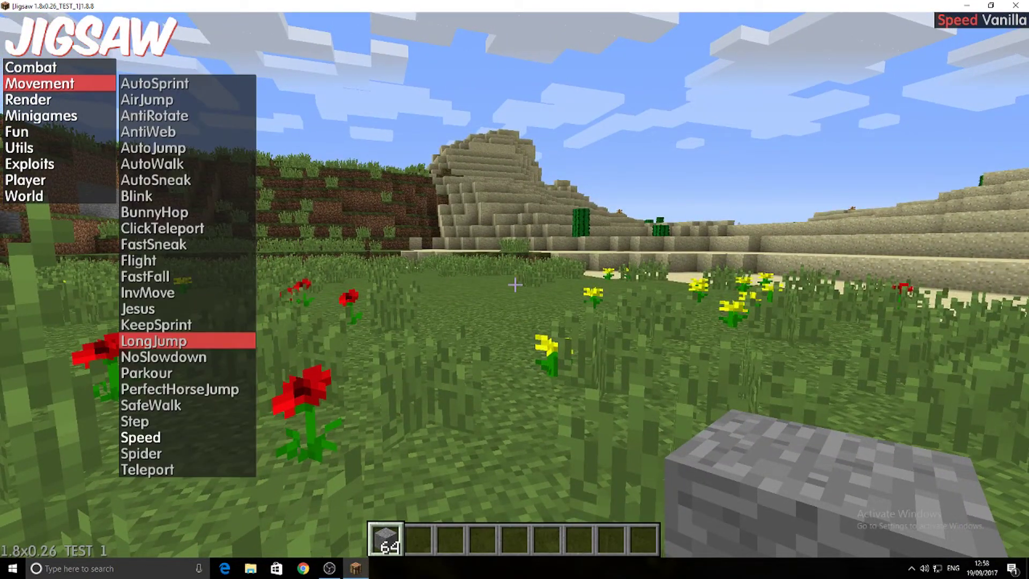
{"action": "key", "text": "Down"}
{"action": "key", "text": "Down"}
{"action": "key", "text": "Down"}
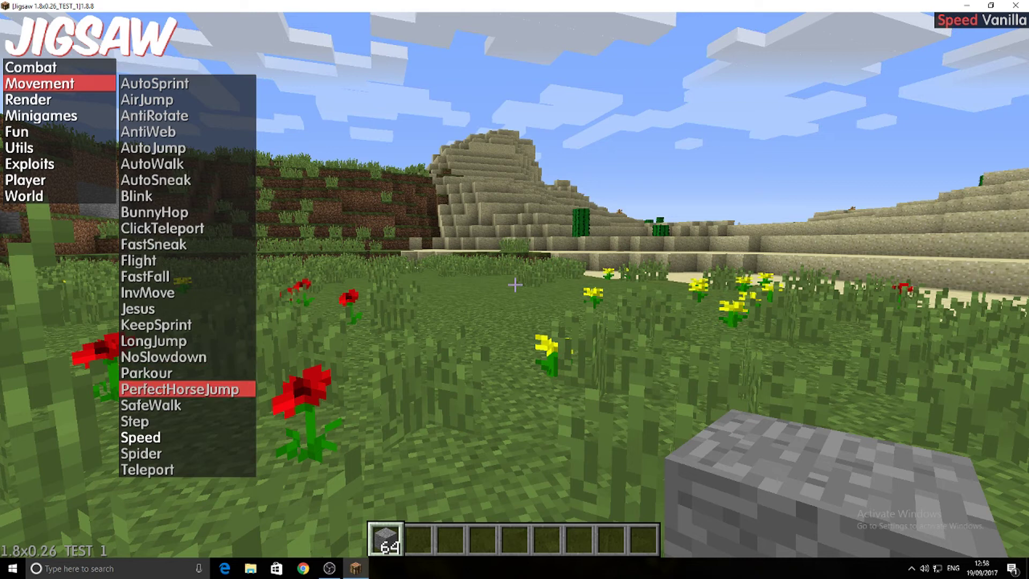
Expand the Utils category and switch the game mode with AdventureMode, followed by CreativeMode.
{"action": "key", "text": "Left"}
{"action": "key", "text": "Down"}
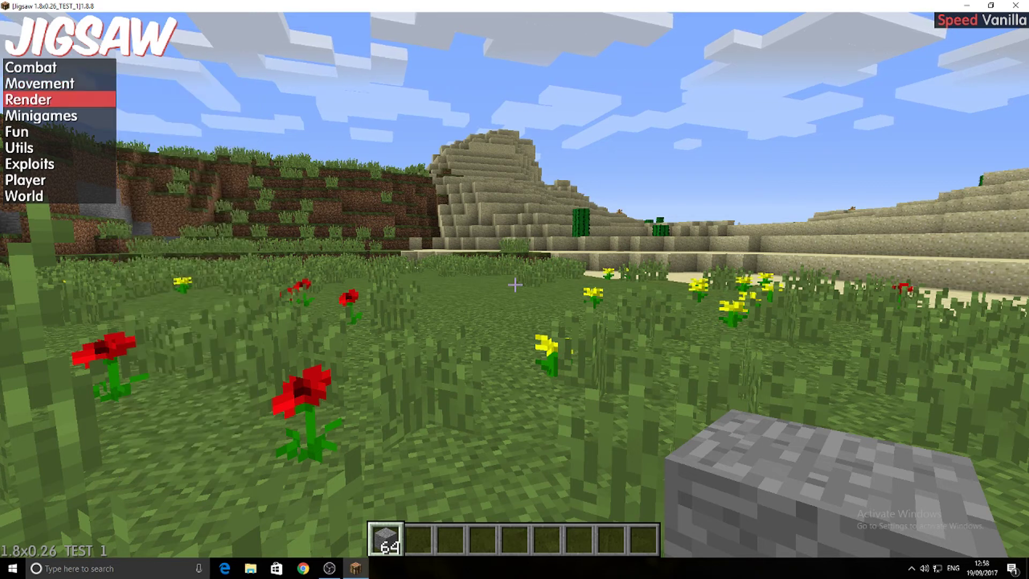
{"action": "key", "text": "Down"}
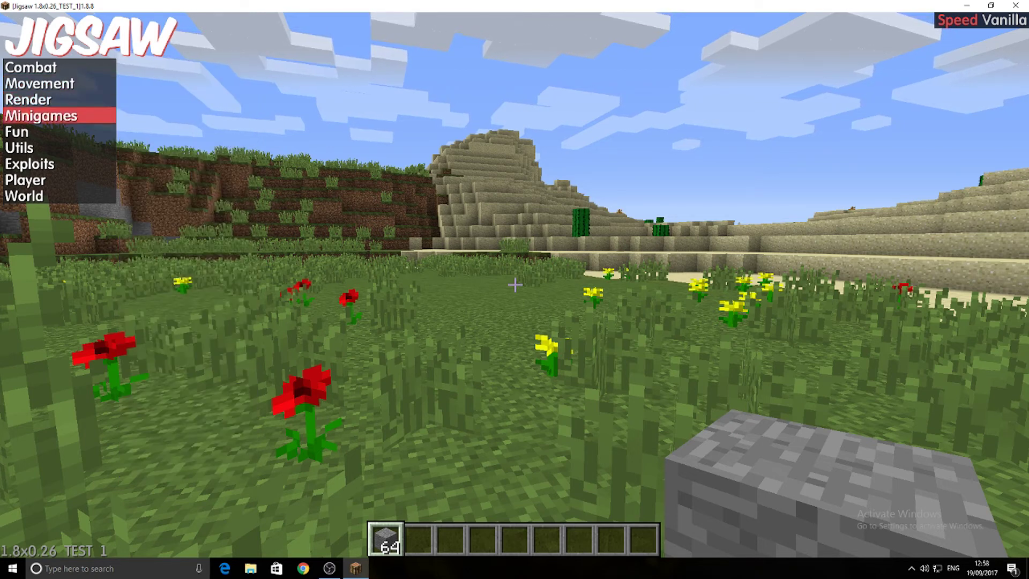
{"action": "key", "text": "Down"}
{"action": "key", "text": "Down"}
{"action": "key", "text": "Right"}
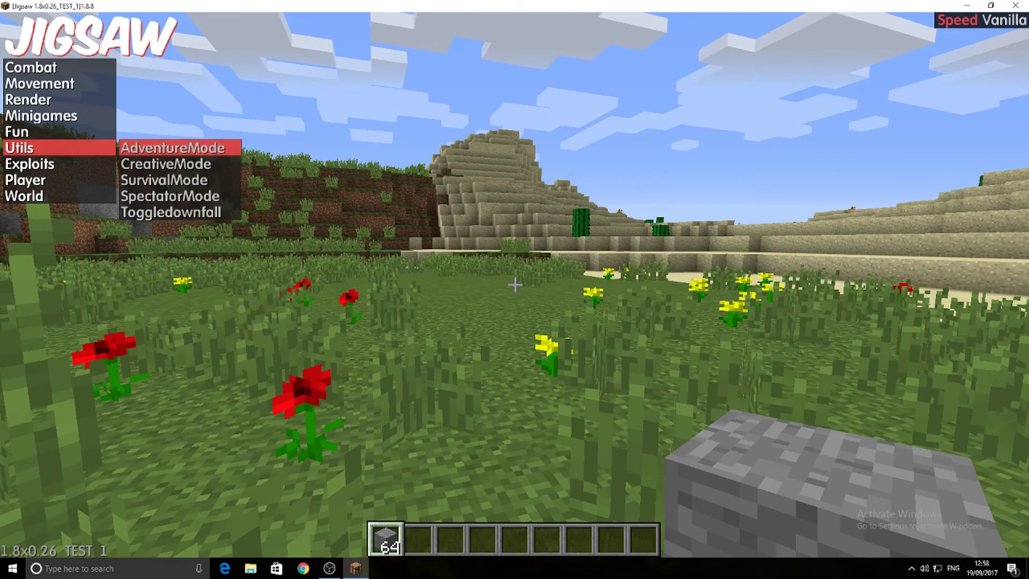
{"action": "key", "text": "Return"}
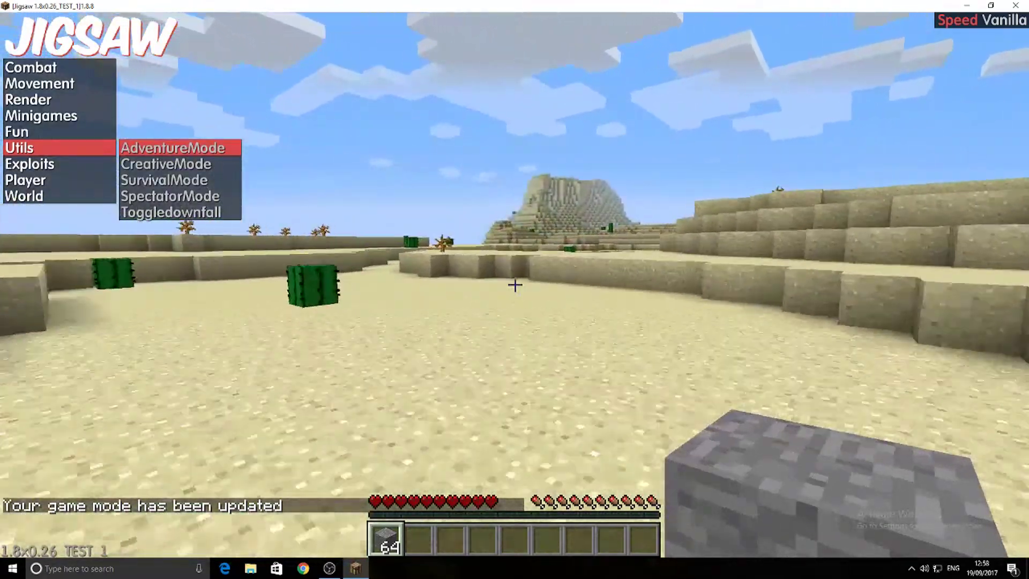
{"action": "key", "text": "Down"}
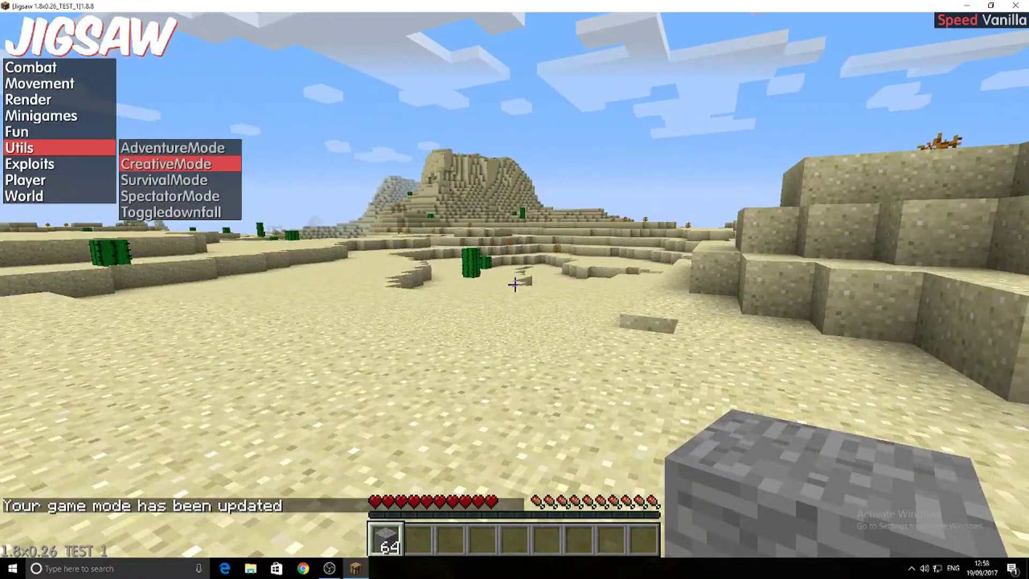
{"action": "key", "text": "Return"}
Switch the camera to the front-facing third-person view and select the second hotbar slot.
{"action": "key", "text": "F5"}
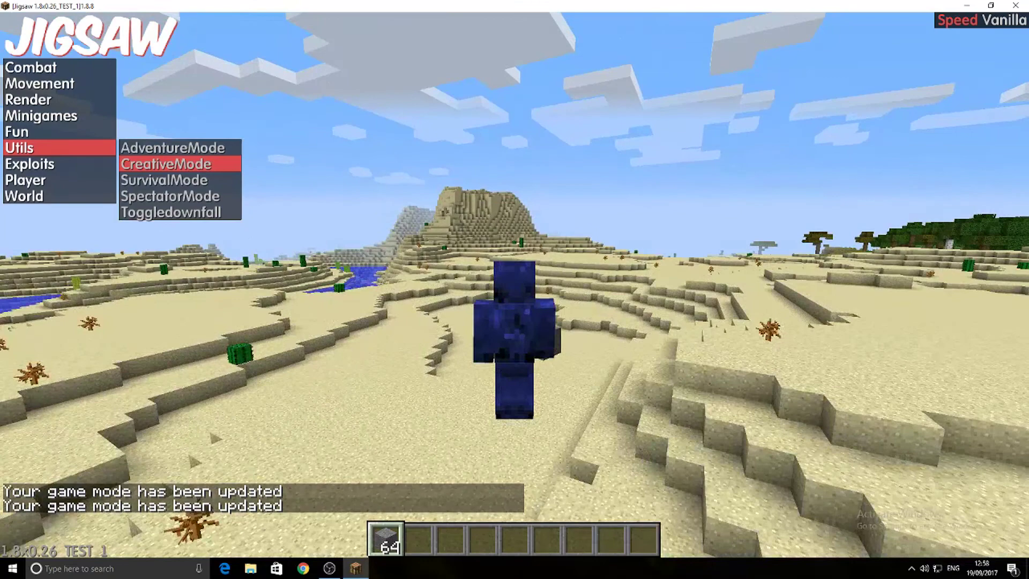
{"action": "key", "text": "F5"}
{"action": "key", "text": "2"}
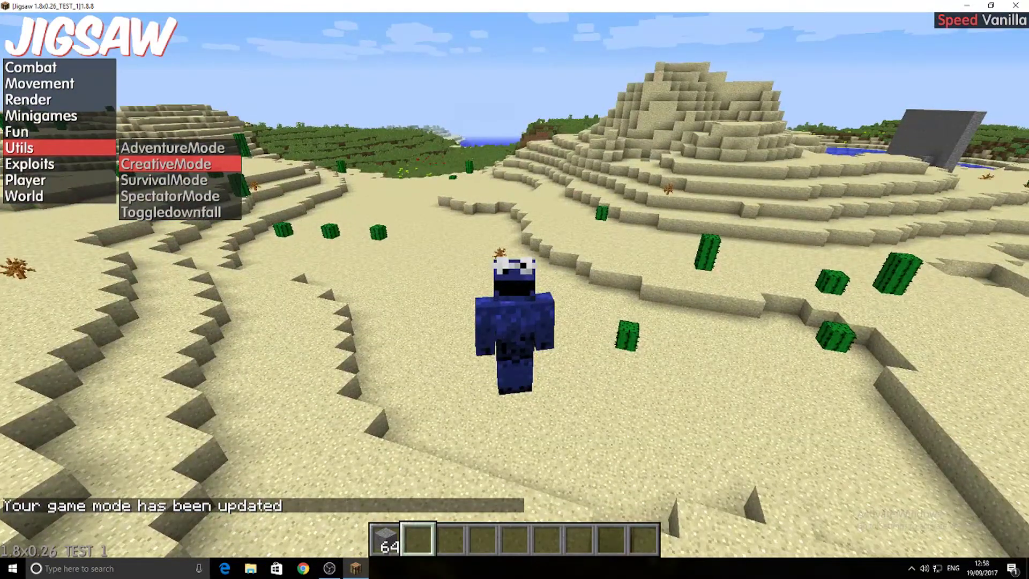